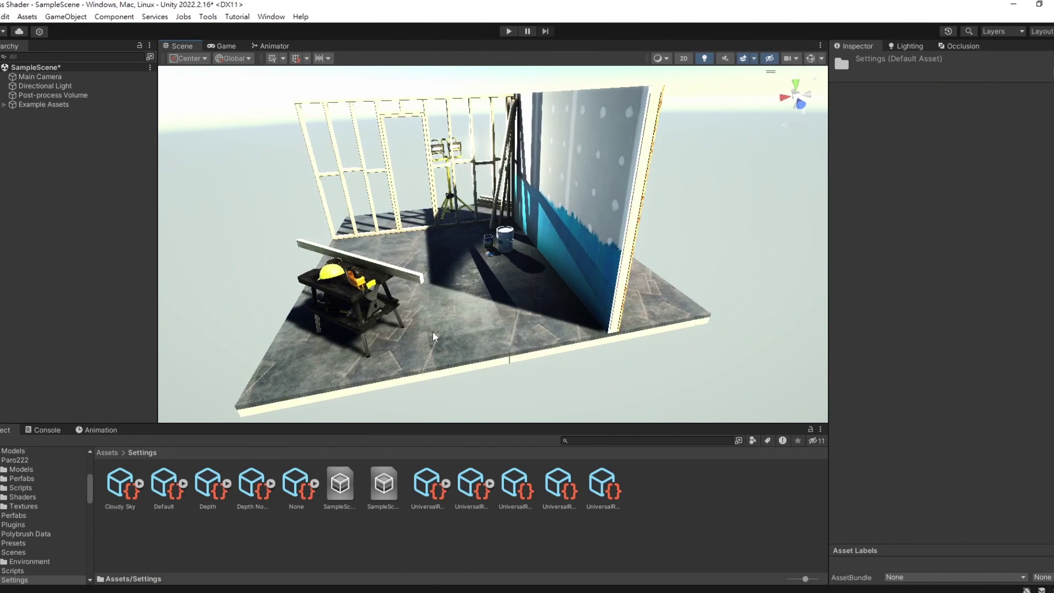
Step: Add a Decal renderer feature to the Default renderer asset and set its Technique to Screen Space
left_click(46, 77)
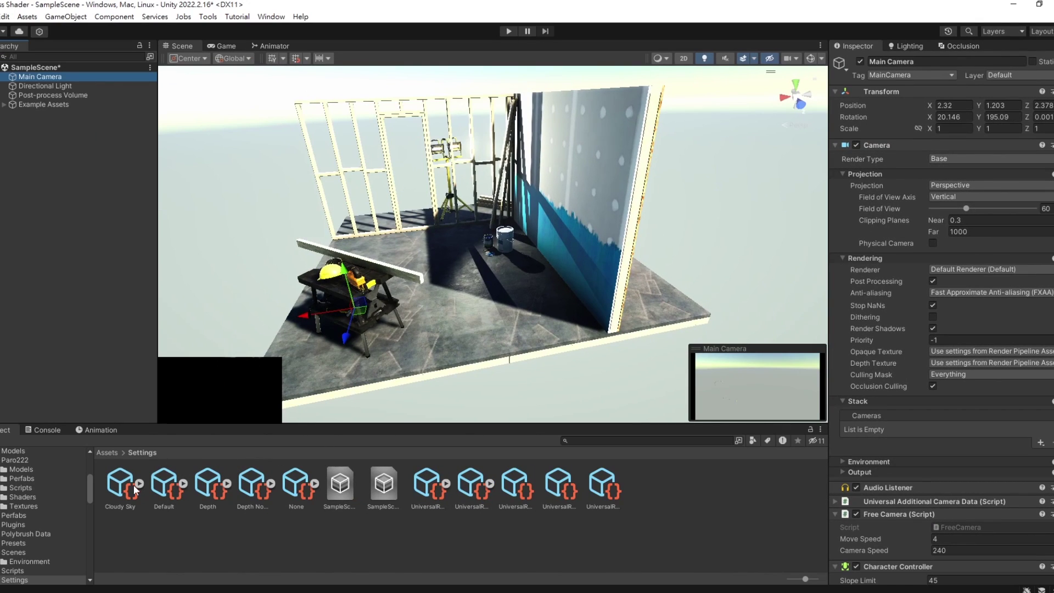
left_click(159, 487)
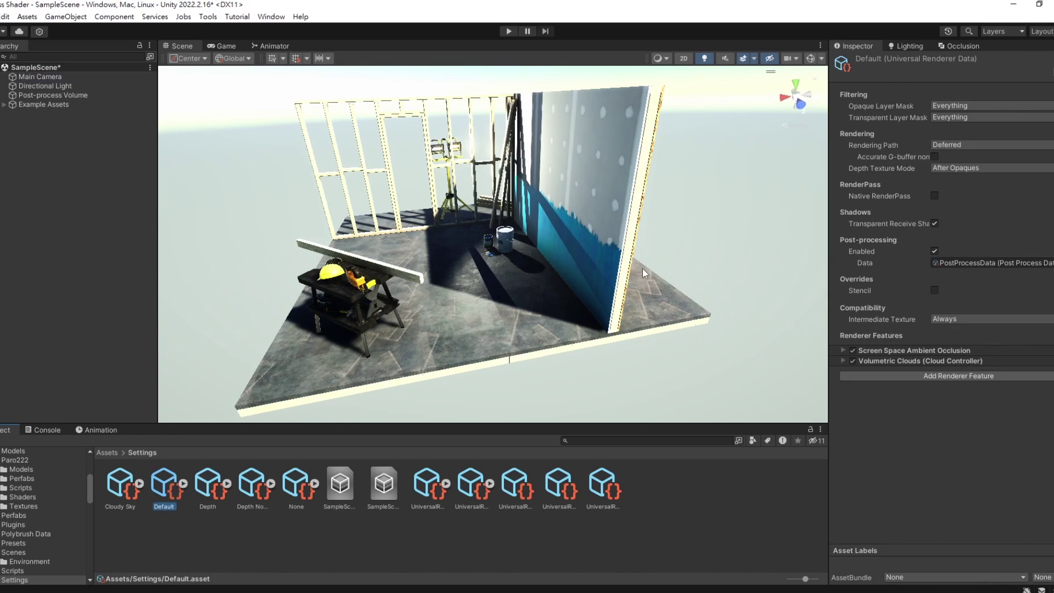
left_click(900, 376)
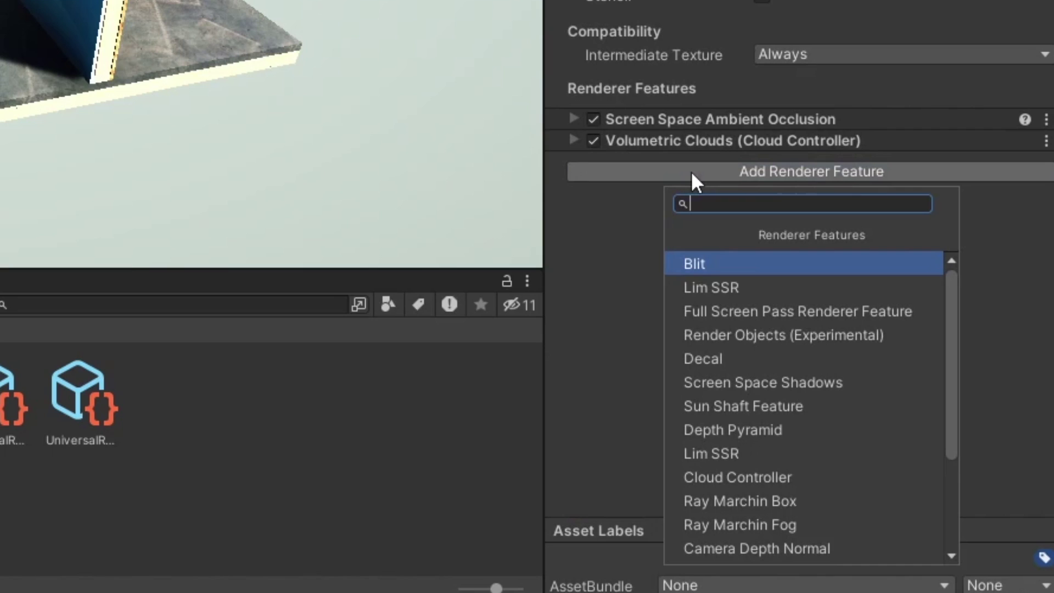
type("d")
key("Return")
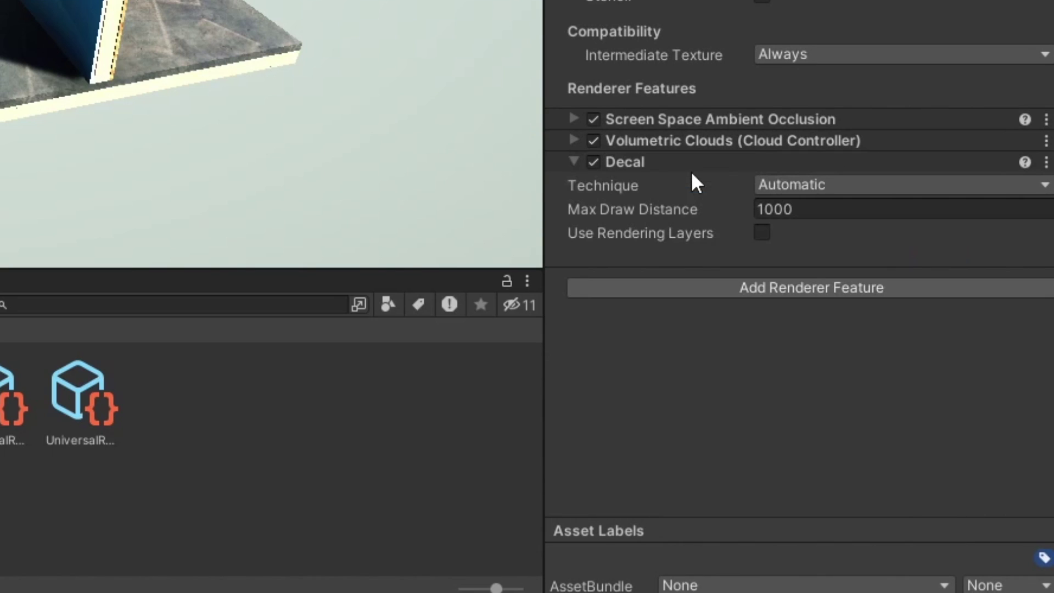
left_click(803, 177)
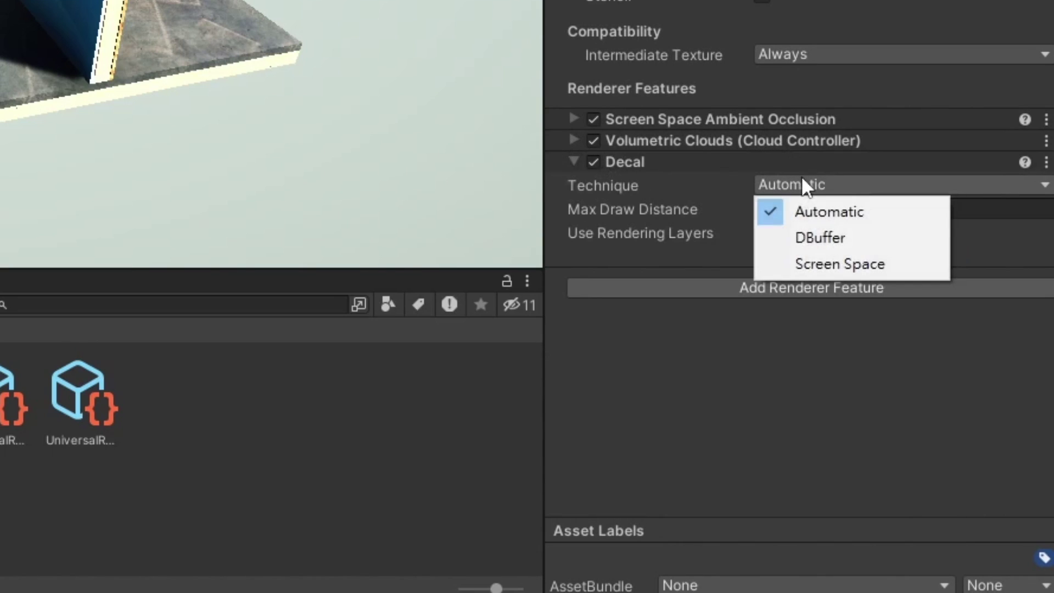
left_click(838, 263)
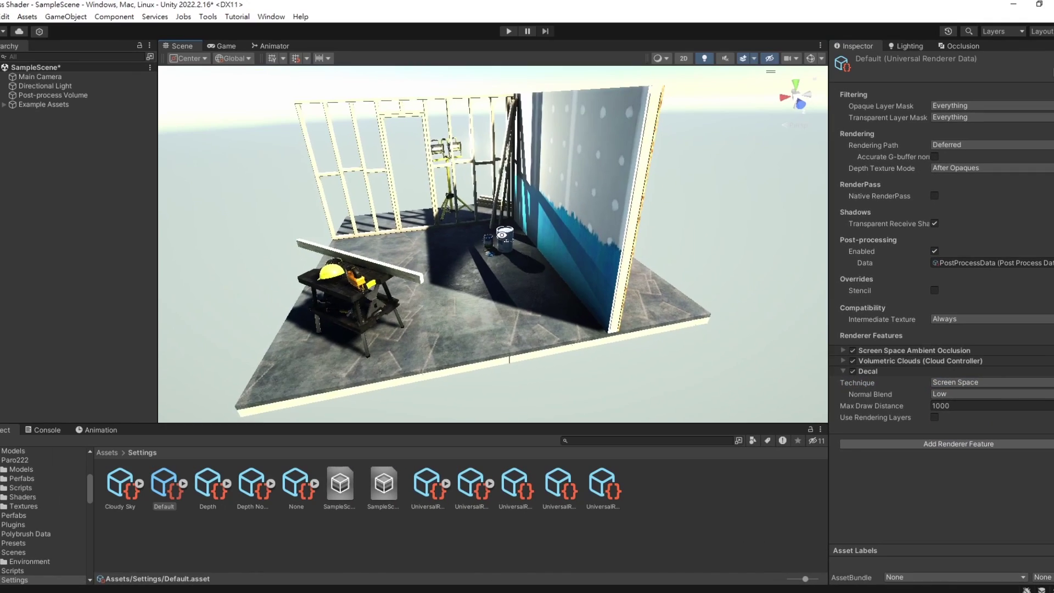
Step: Create an empty game object in the scene and name it Caustics Effect
scroll(497, 247, "up", 4)
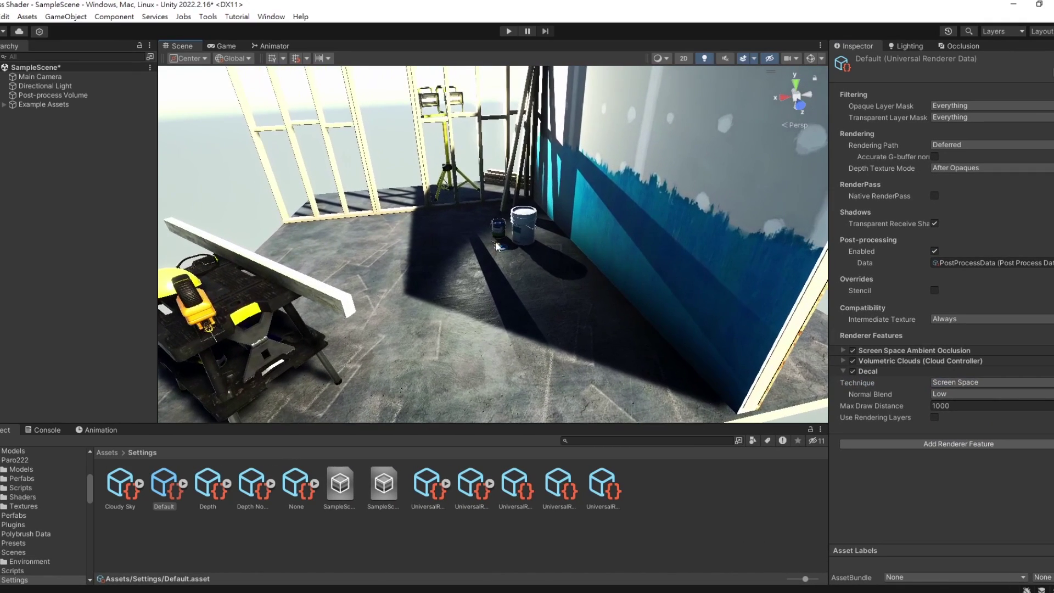
right_click(73, 149)
left_click(139, 305)
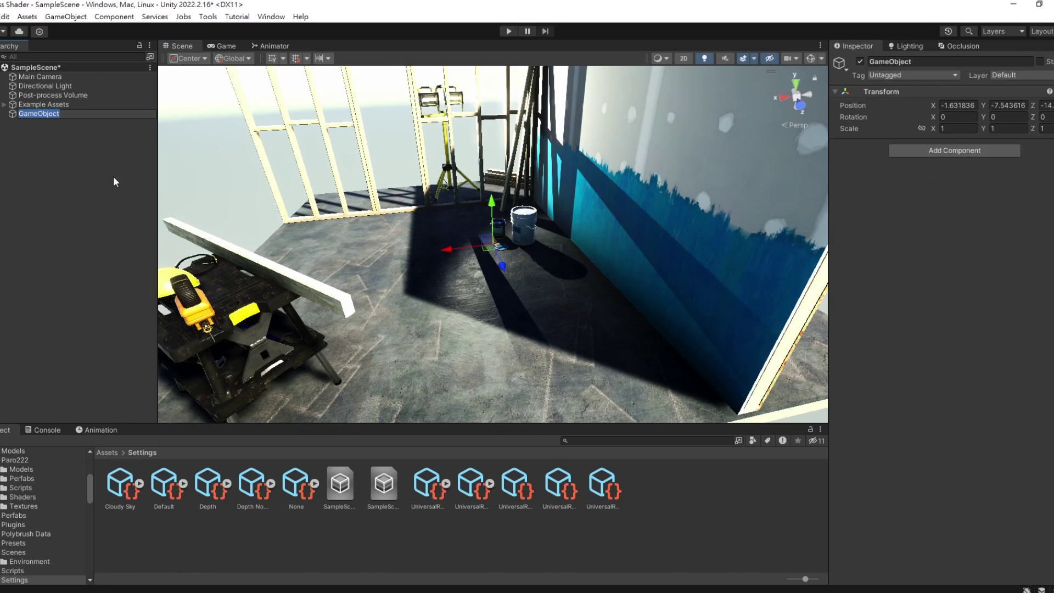
type("Caustics Effect")
key("Return")
left_click(55, 114)
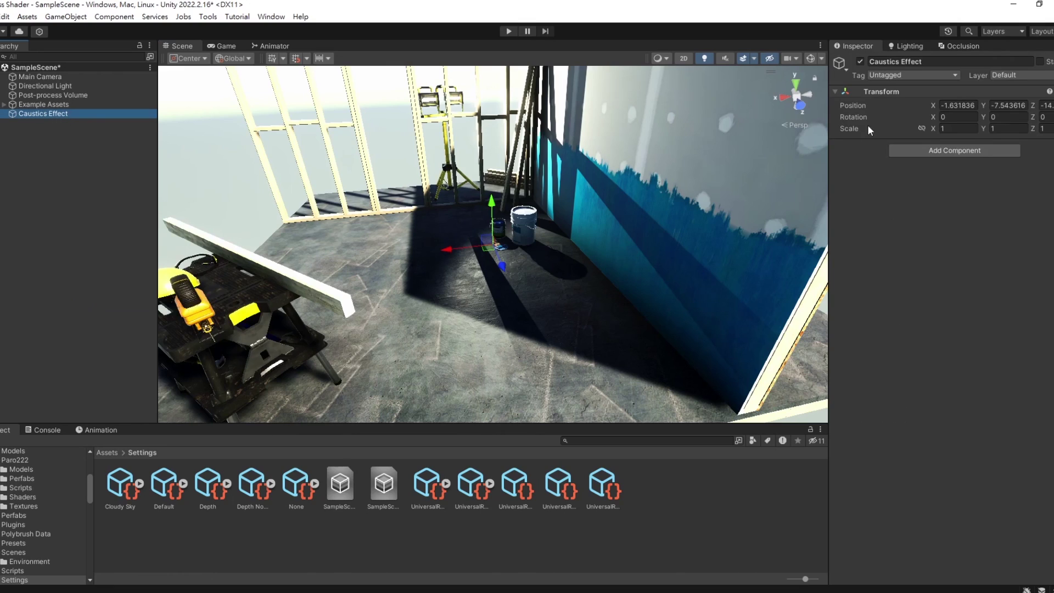
Step: Reset the Caustics Effect object's Transform and add a URP Decal Projector component to it
right_click(874, 96)
left_click(885, 100)
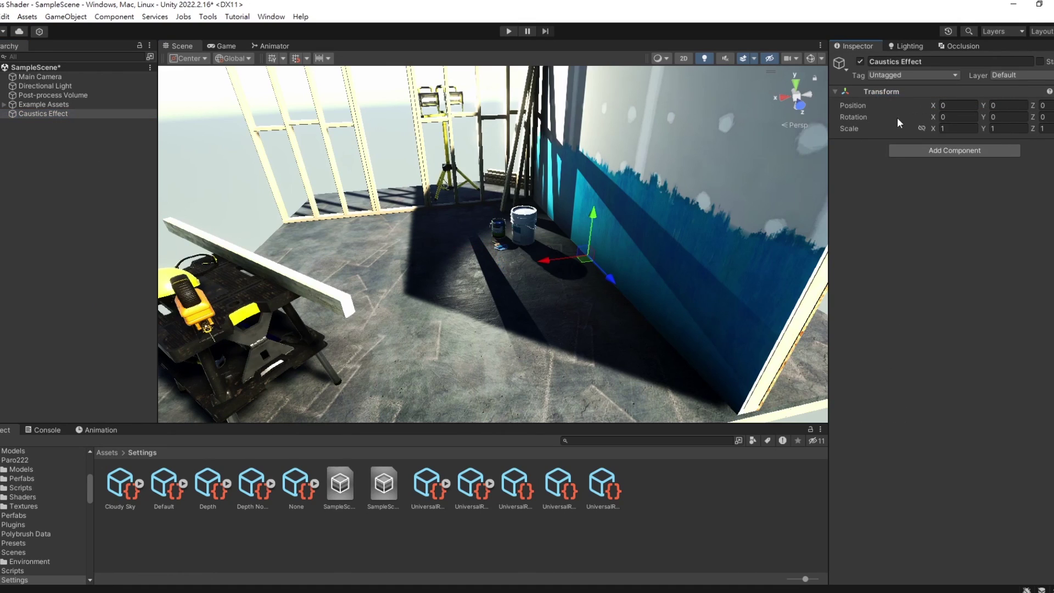
left_click(916, 147)
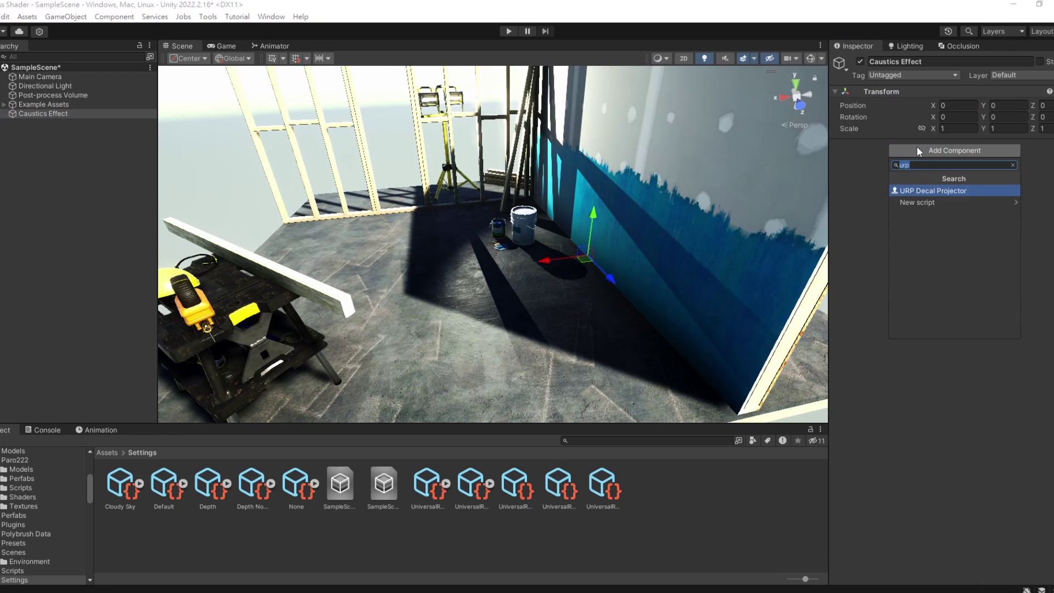
left_click(924, 193)
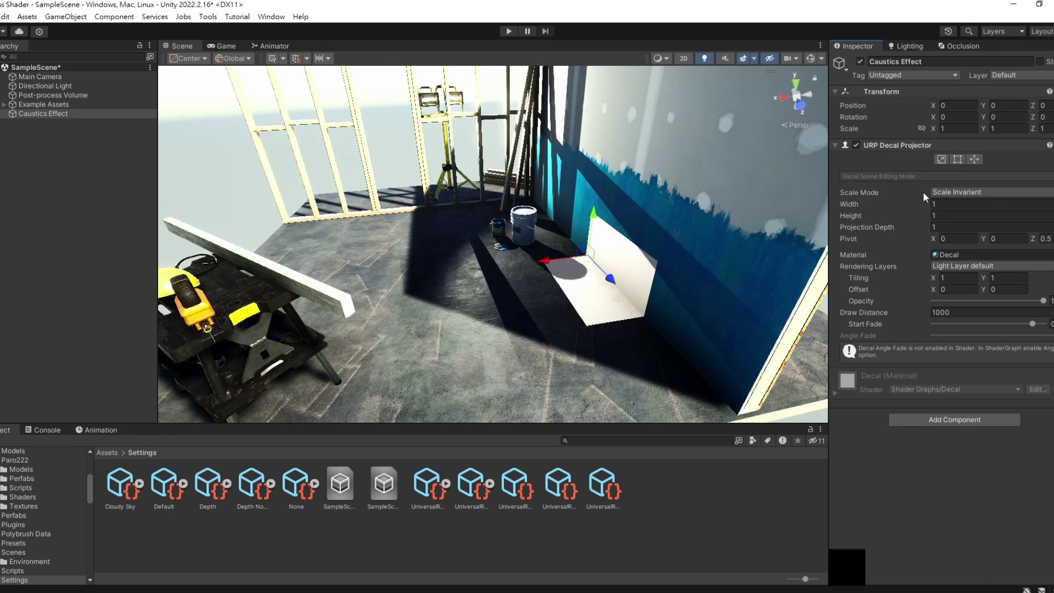
Step: Move the decal projector away from the blue wall onto the open floor in front of the paint cans
left_click_drag(593, 254, 465, 287)
right_click_drag(497, 282, 518, 306)
key("w")
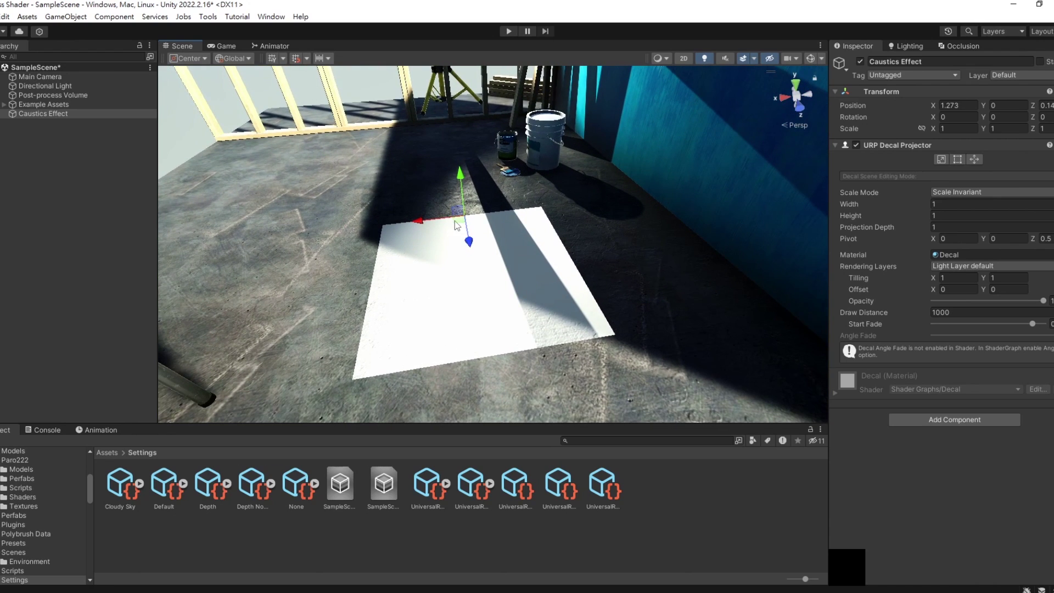
left_click_drag(455, 221, 306, 244)
right_click_drag(522, 221, 423, 225)
left_click_drag(479, 214, 568, 222)
right_click_drag(568, 222, 650, 248)
Step: Create a URP Decal Shader Graph named Caustics Effect in the Assets/Shader Graph folder
left_click(113, 454)
double_click(165, 540)
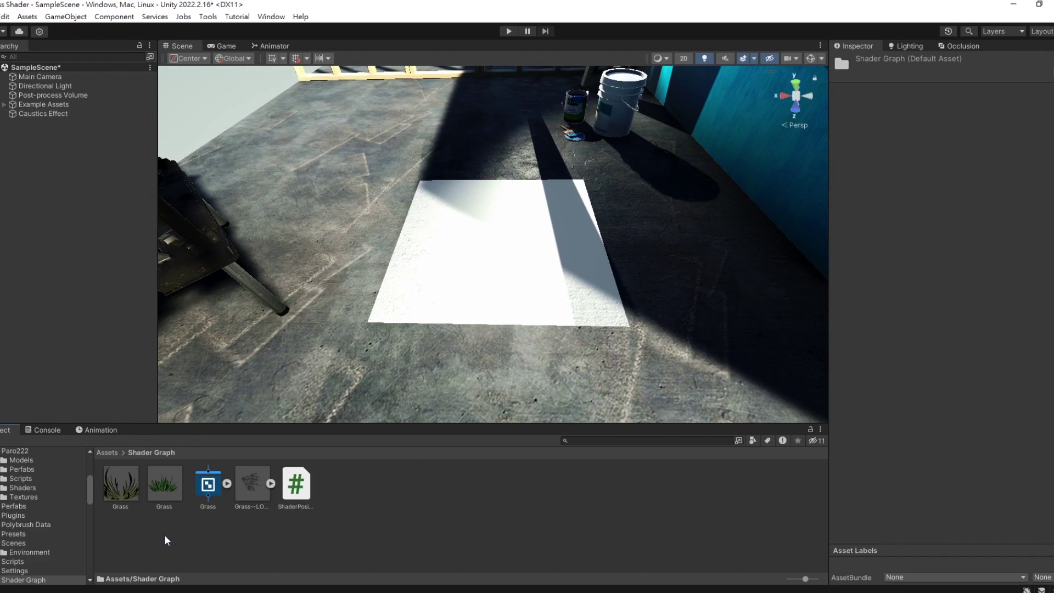
right_click(167, 540)
mouse_move(284, 217)
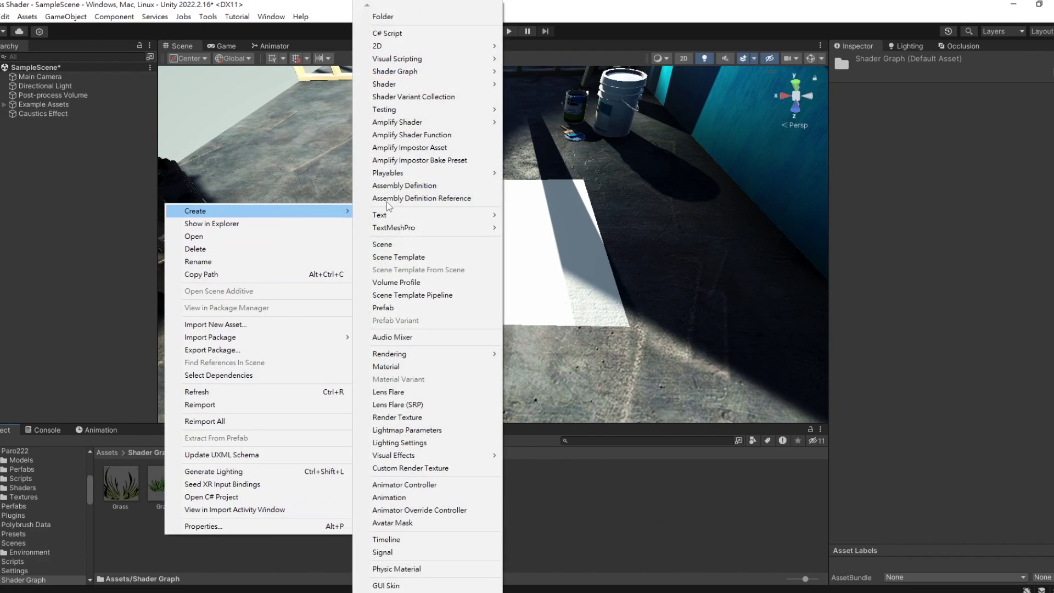
mouse_move(461, 73)
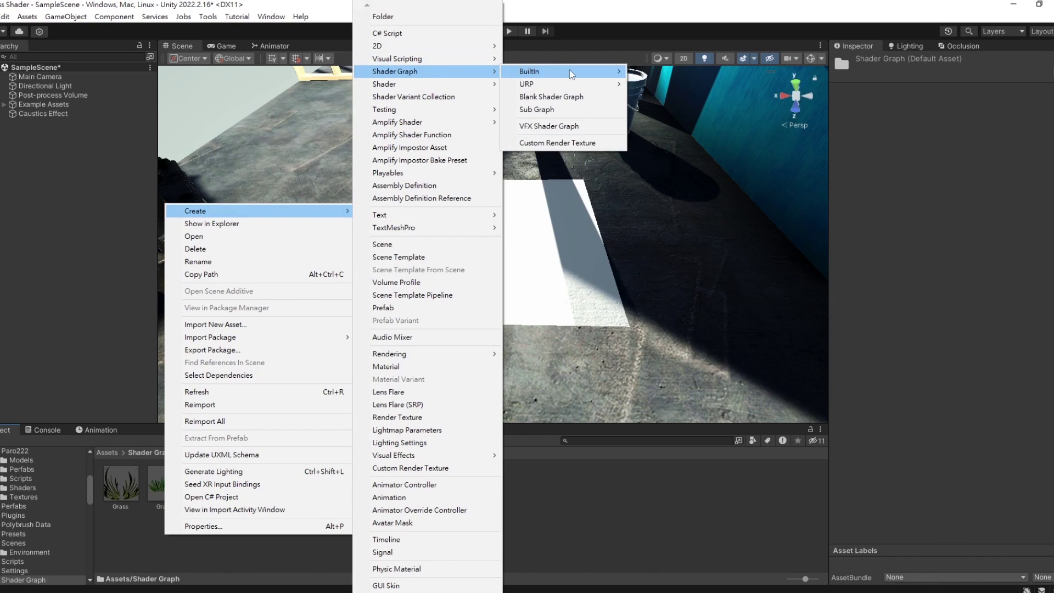
mouse_move(571, 86)
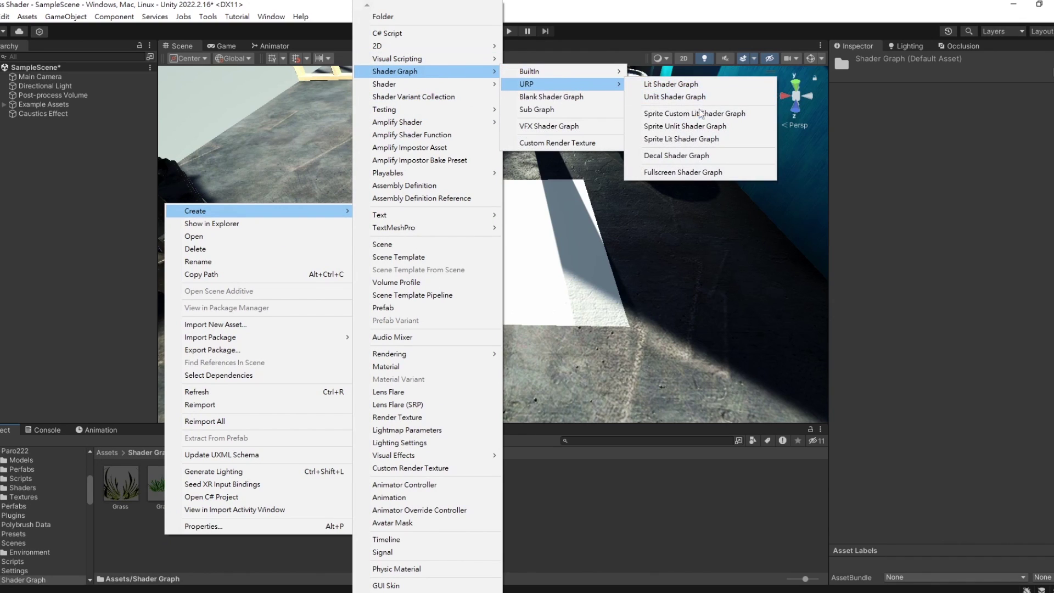
left_click(694, 159)
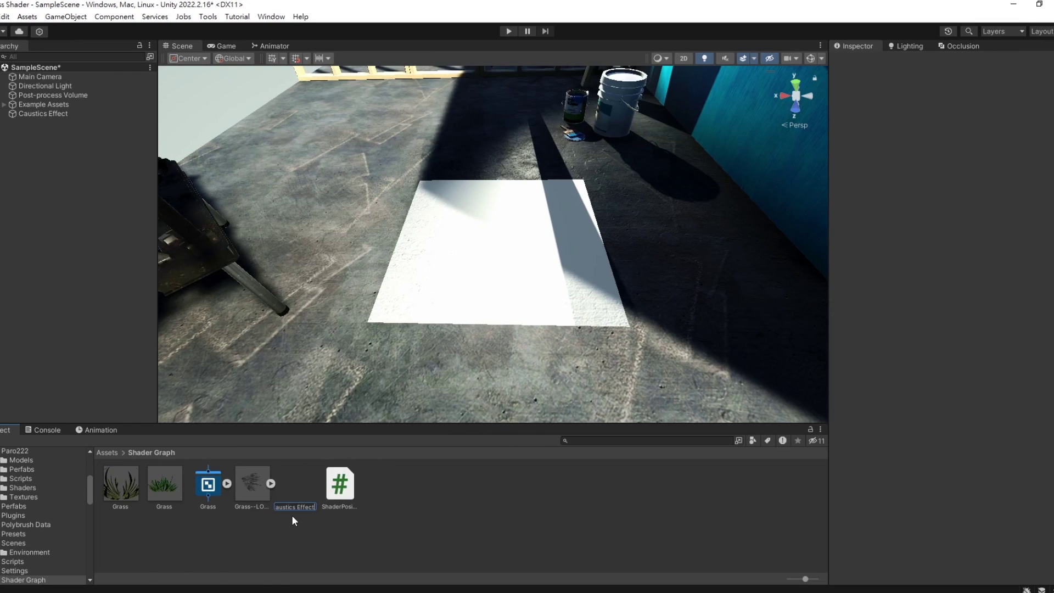
key("Return")
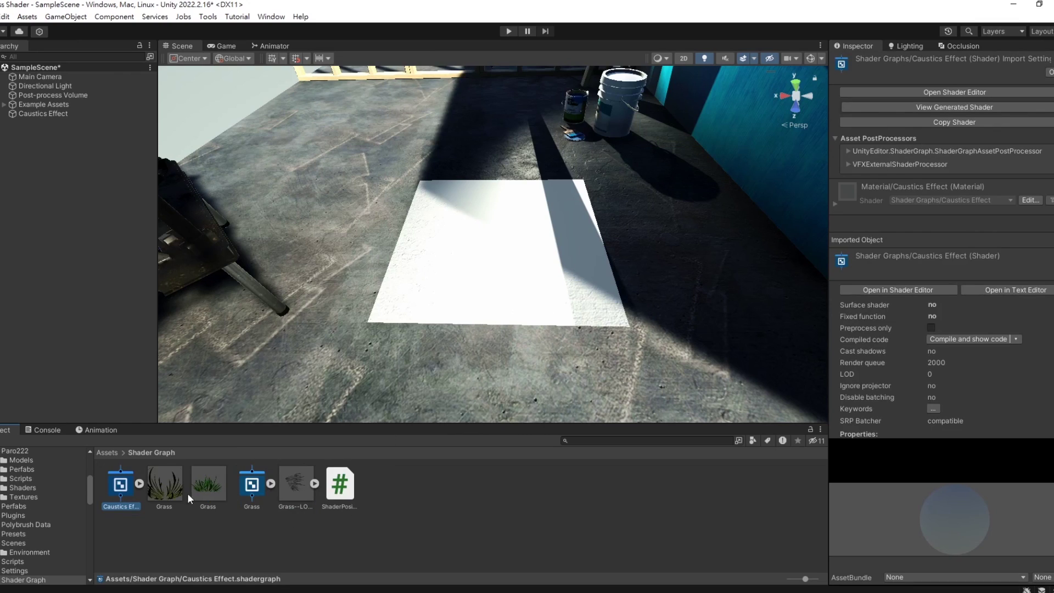
Step: Open the Caustics Effect shader graph in a maximized editor and turn off Affect Normal and Blend in its graph settings
double_click(121, 485)
right_click(341, 47)
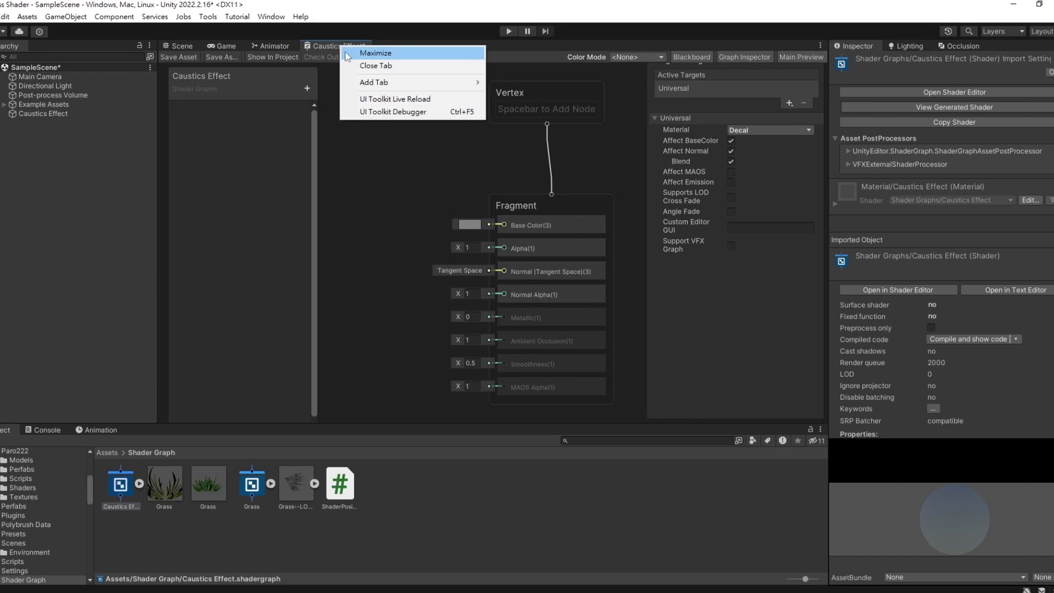
left_click(362, 52)
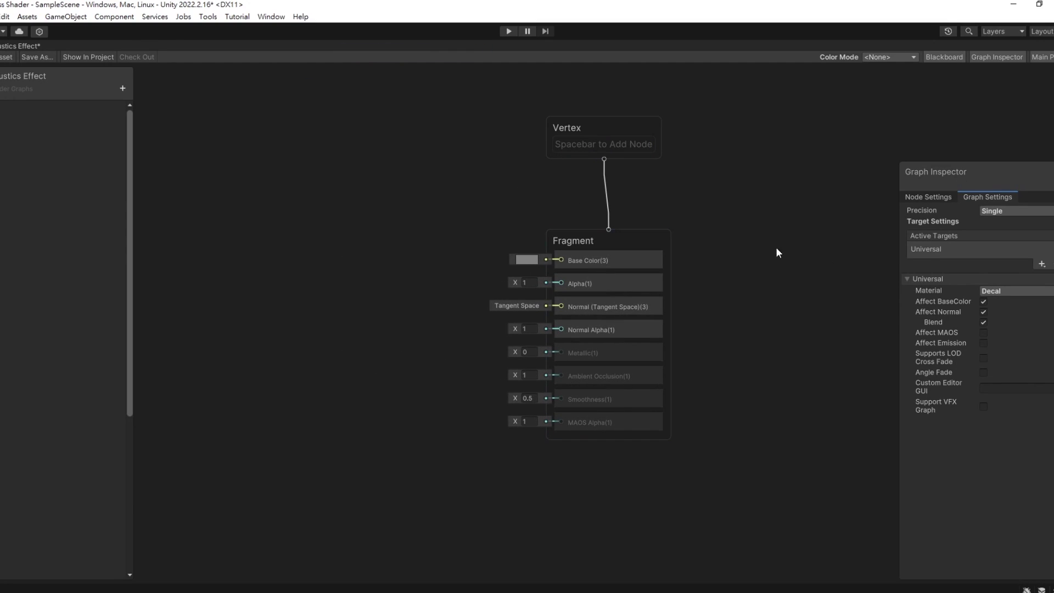
left_click_drag(937, 169, 937, 74)
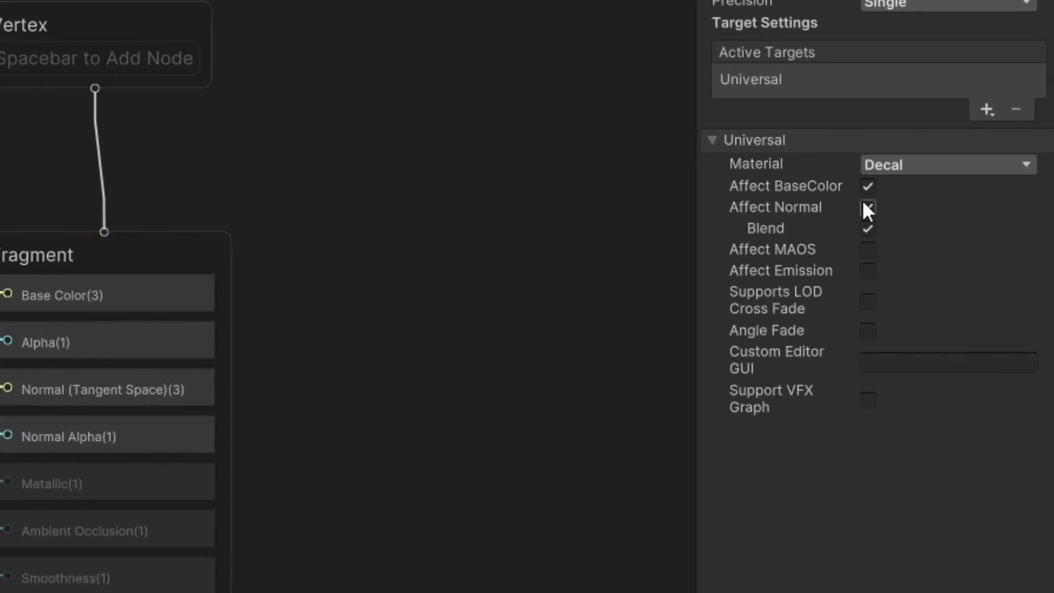
left_click(867, 207)
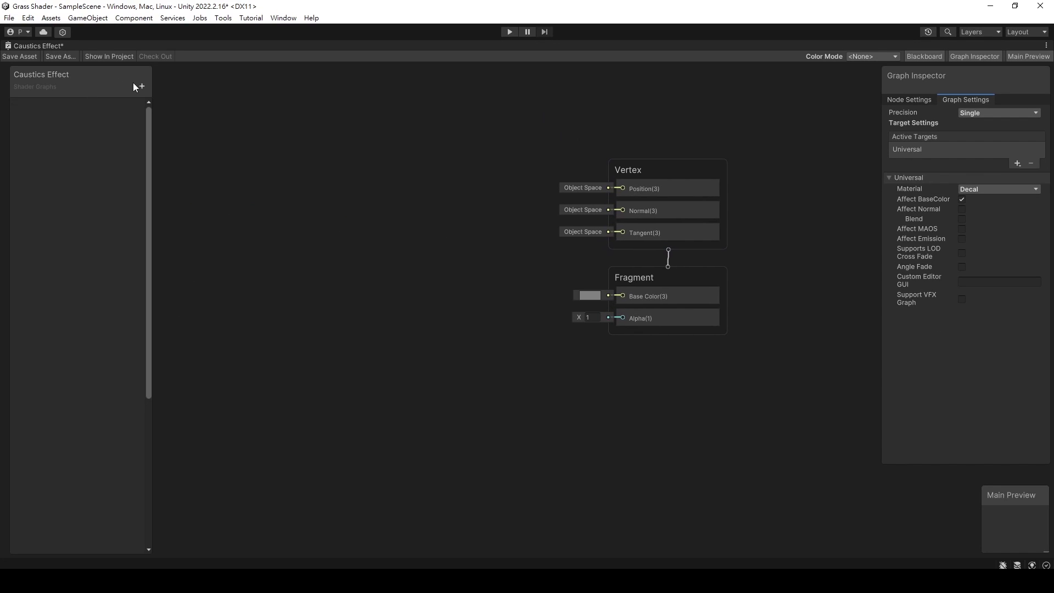
Step: Add a Color property with a white default, place it in the graph and connect it to the fragment Base Color
left_click(140, 86)
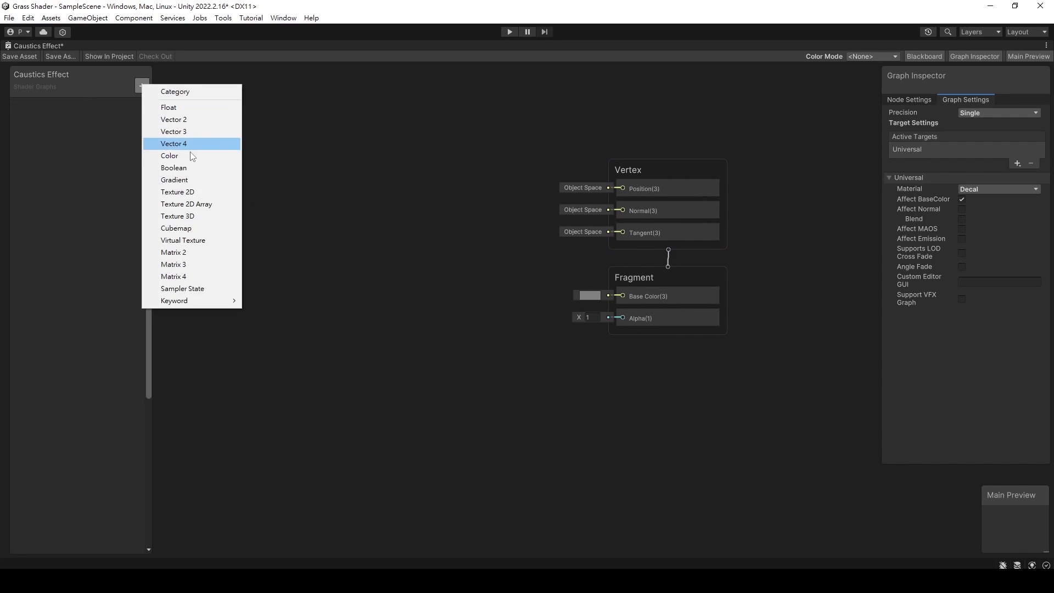
left_click(187, 155)
left_click(48, 115)
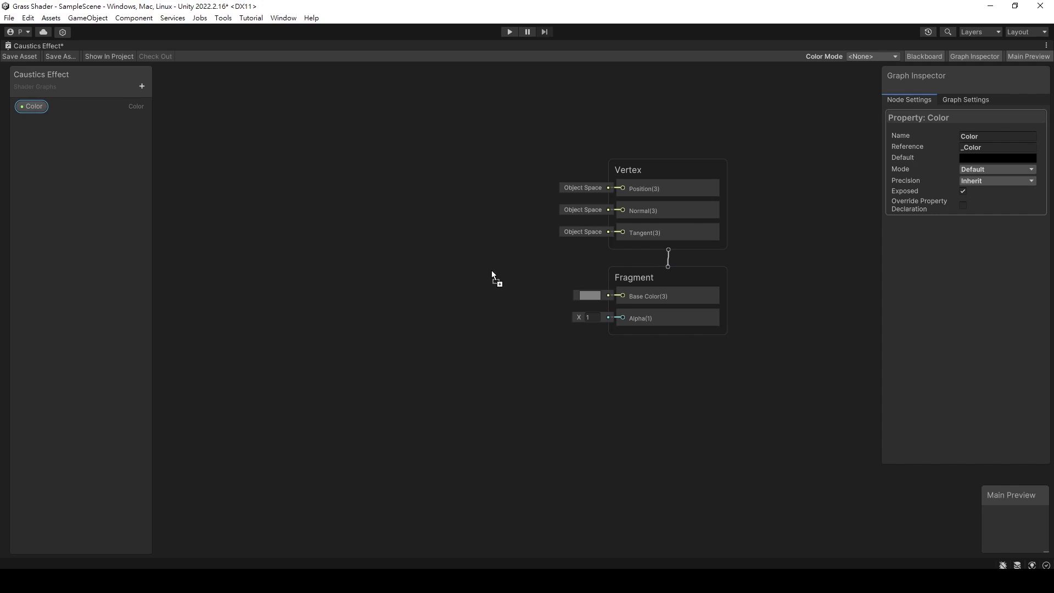
left_click(962, 158)
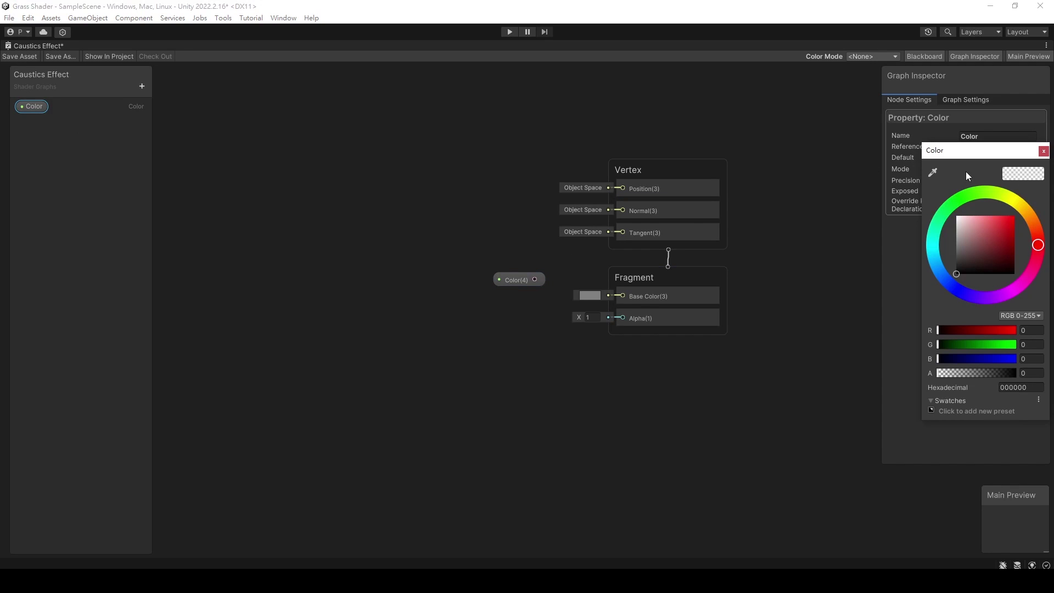
left_click(1043, 152)
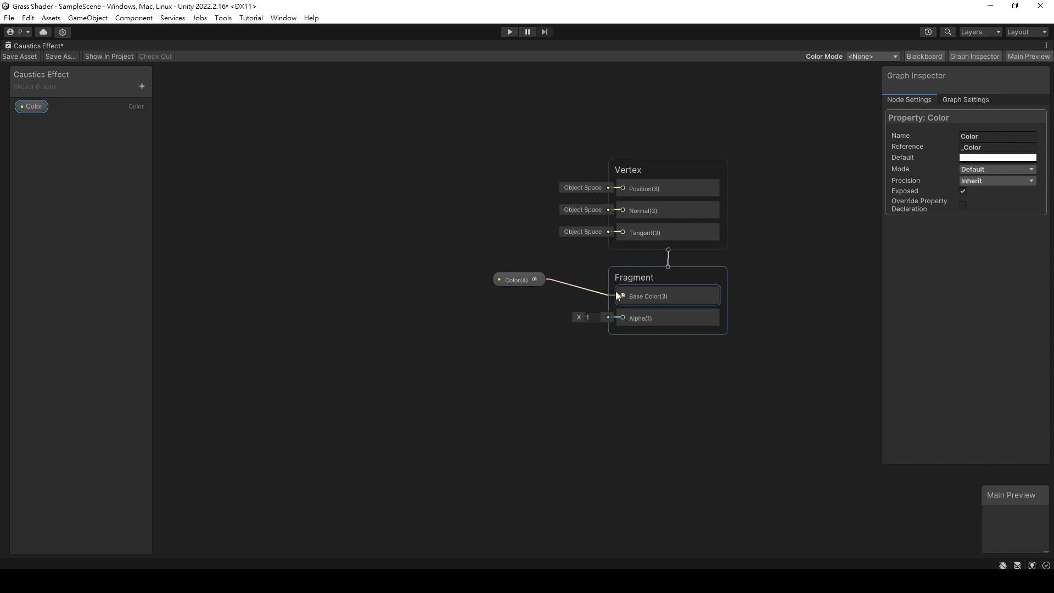
Step: Create a Voronoi node in the empty area of the Caustics Effect graph
left_click(102, 81)
left_click(141, 86)
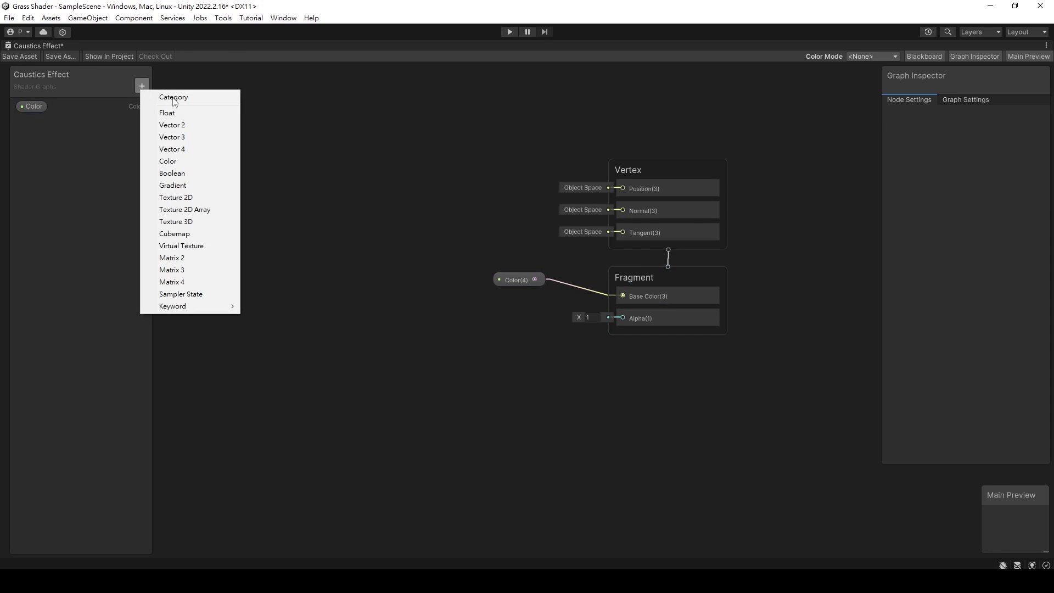
right_click(328, 169)
left_click(347, 175)
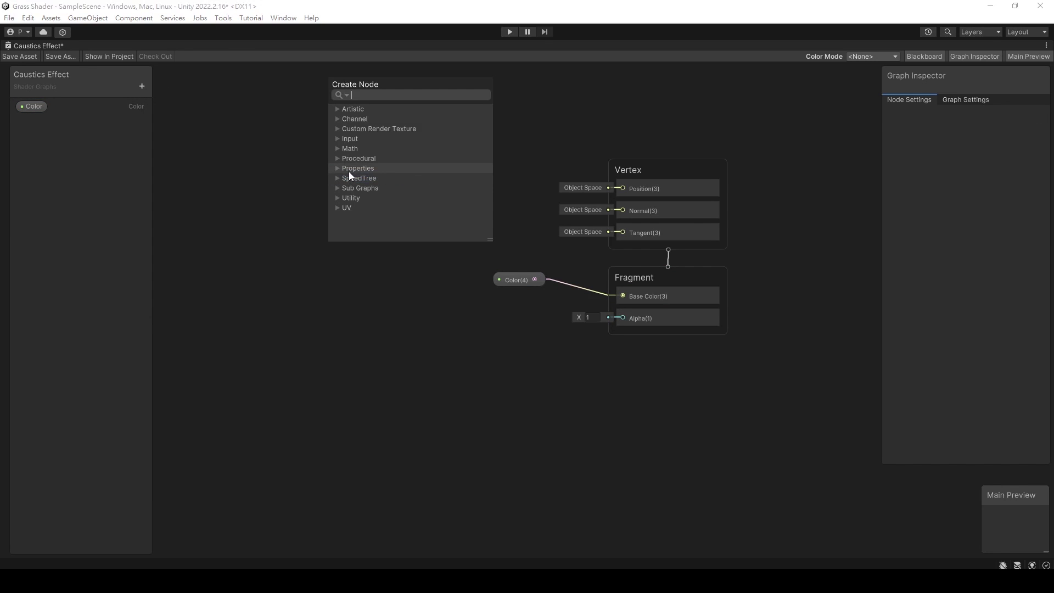
type("vo")
key("Return")
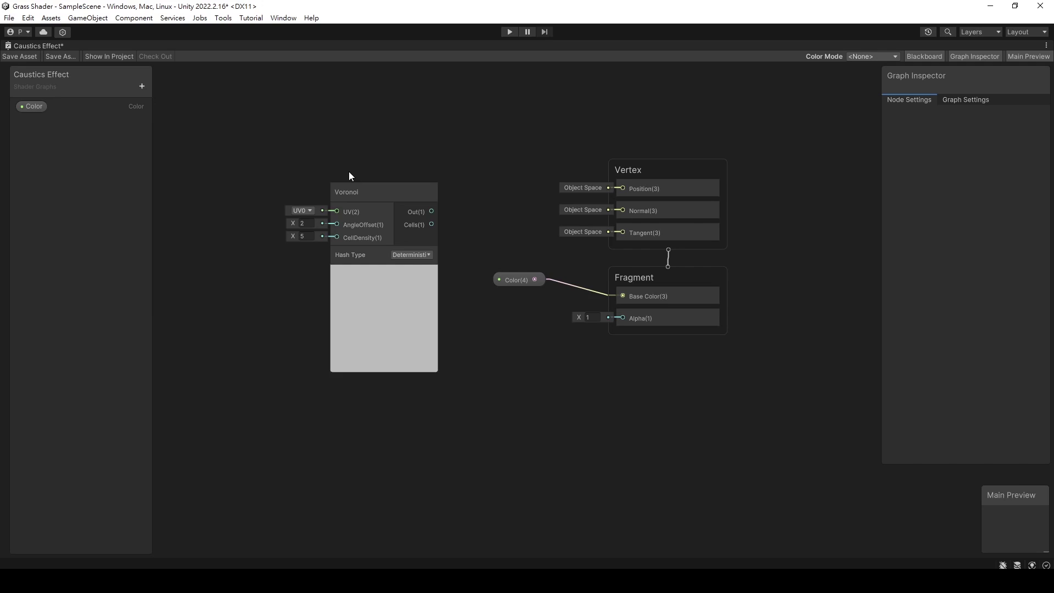
Step: Reposition the Voronoi node beneath the Color node, with its preview expanded
left_click_drag(360, 197, 423, 318)
left_click(446, 393)
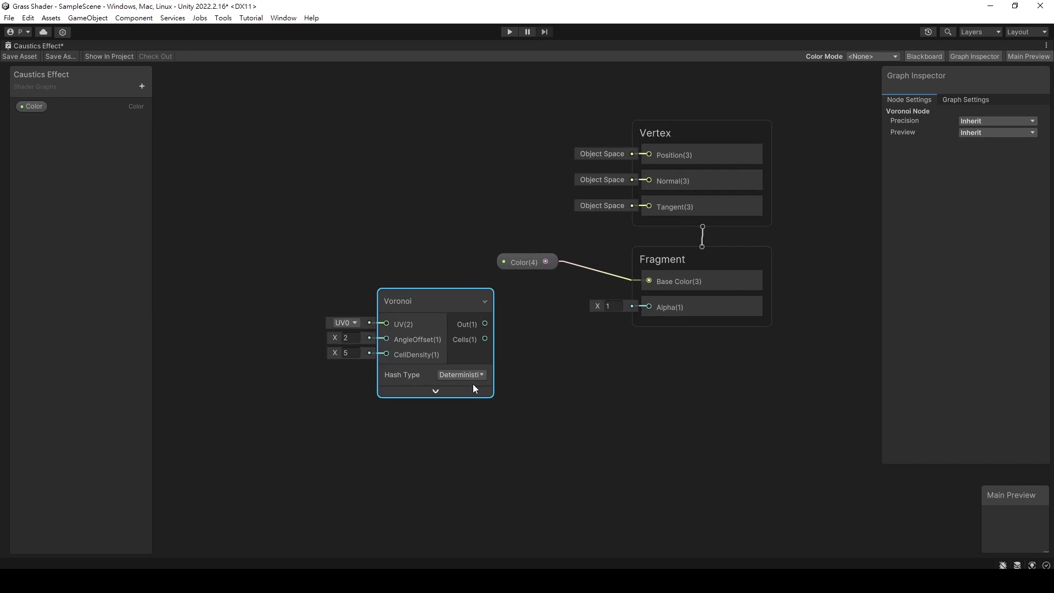
scroll(426, 410, "down", 1)
left_click(430, 401)
scroll(412, 409, "up", 4)
scroll(345, 394, "down", 1)
middle_click_drag(328, 385, 477, 340)
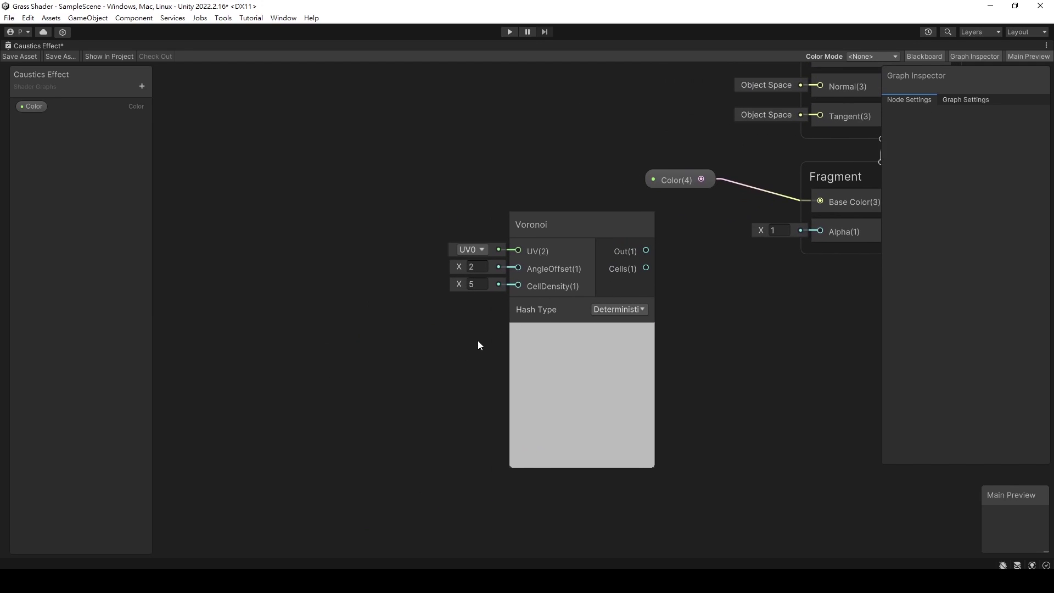
Step: Add a Float property named Offset to the shader graph and open its property settings
left_click(141, 86)
left_click(178, 112)
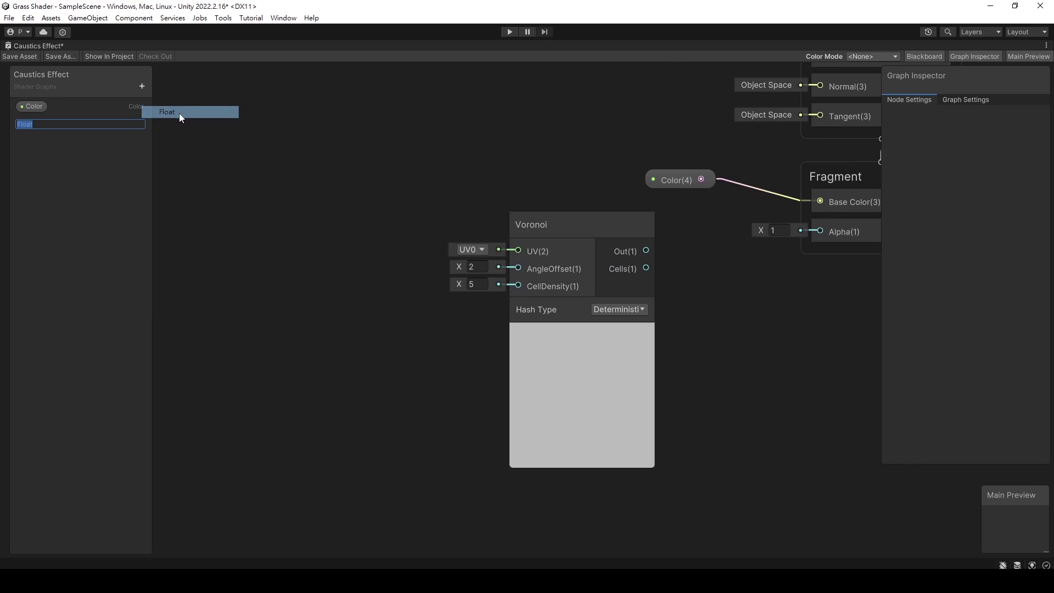
type("Off")
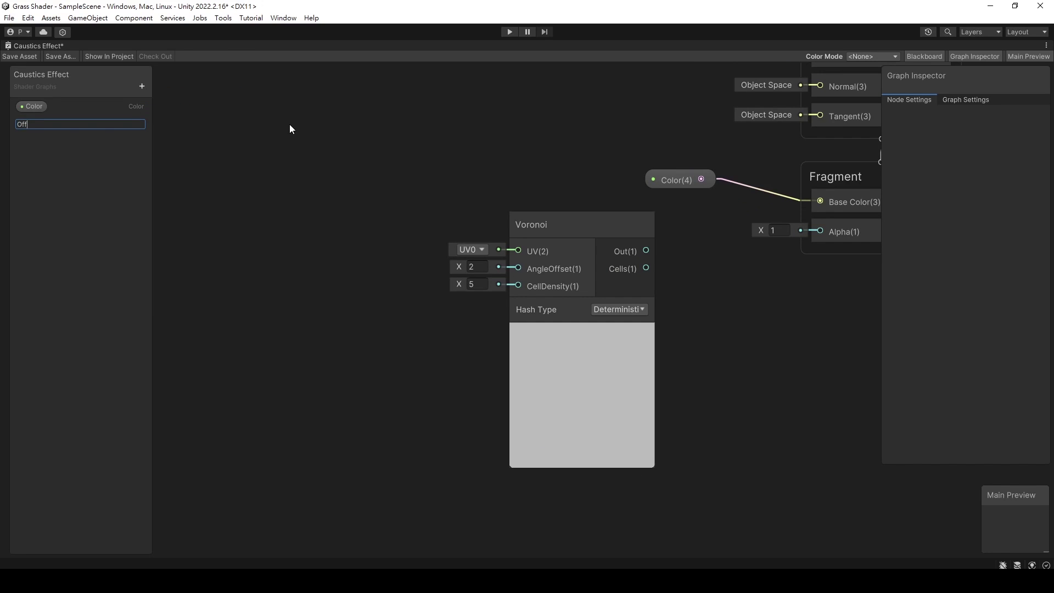
type("set")
key("Return")
left_click(34, 123)
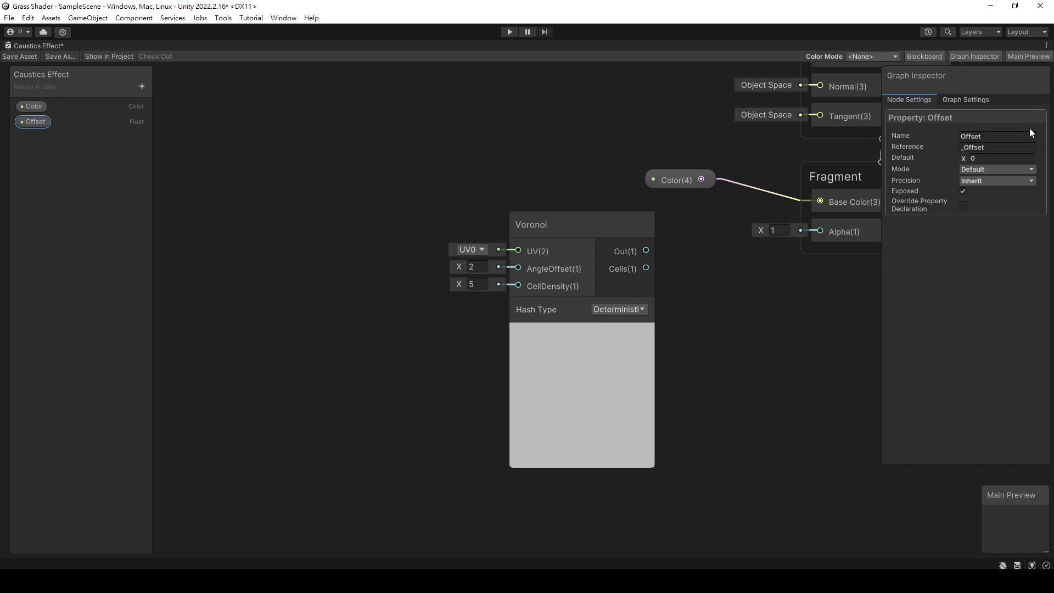
Step: Give the Offset property a default of 1 and feed its node into input A of a new Multiply node
middle_click_drag(339, 226, 447, 227)
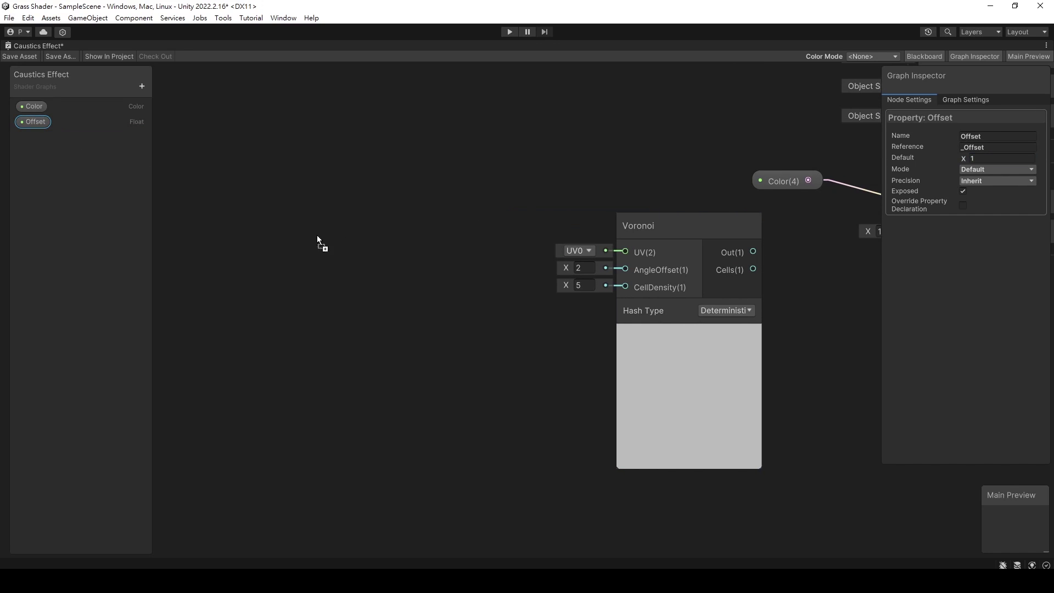
left_click_drag(404, 255, 458, 275)
type("multiply")
key("Return")
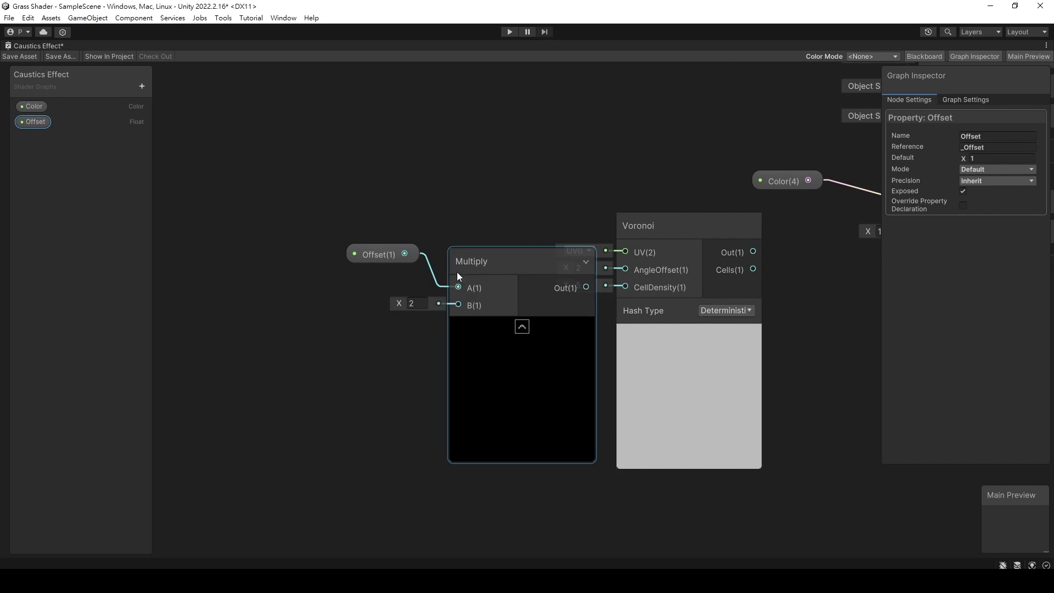
Step: Connect the Multiply output to the Voronoi AngleOffset input and shift the Offset and Multiply nodes clear of the Voronoi node
left_click_drag(624, 274, 625, 270)
left_click_drag(384, 219, 483, 285)
left_click_drag(472, 263, 456, 244)
Step: Create a Time node below Offset, connect its Time output to Multiply input B and hide its unused outputs
left_click(433, 170)
right_click(433, 170)
left_click(450, 178)
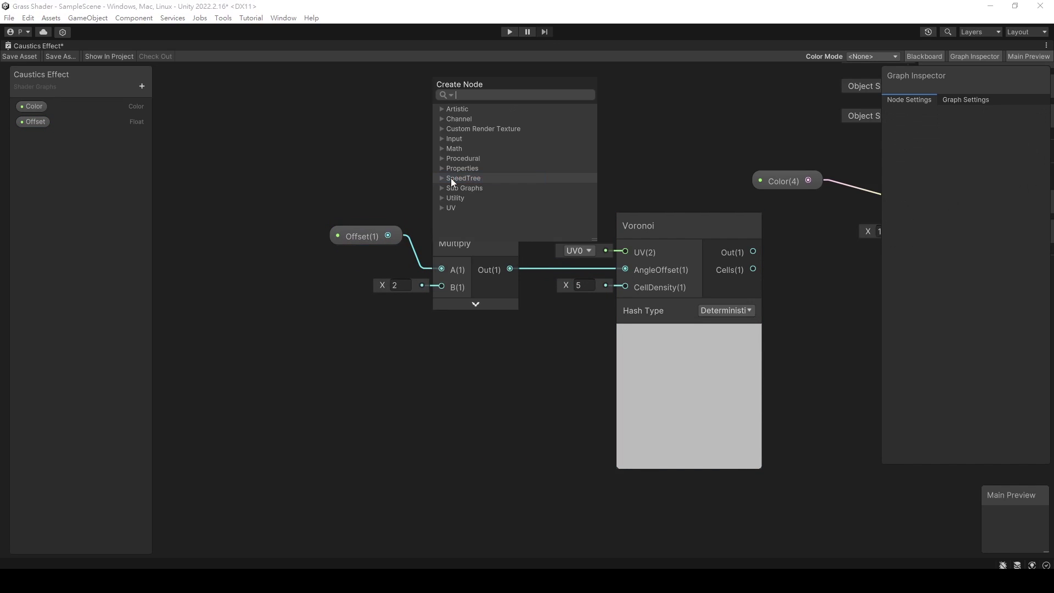
type("time")
key("Return")
left_click_drag(453, 184, 455, 286)
left_click(383, 300)
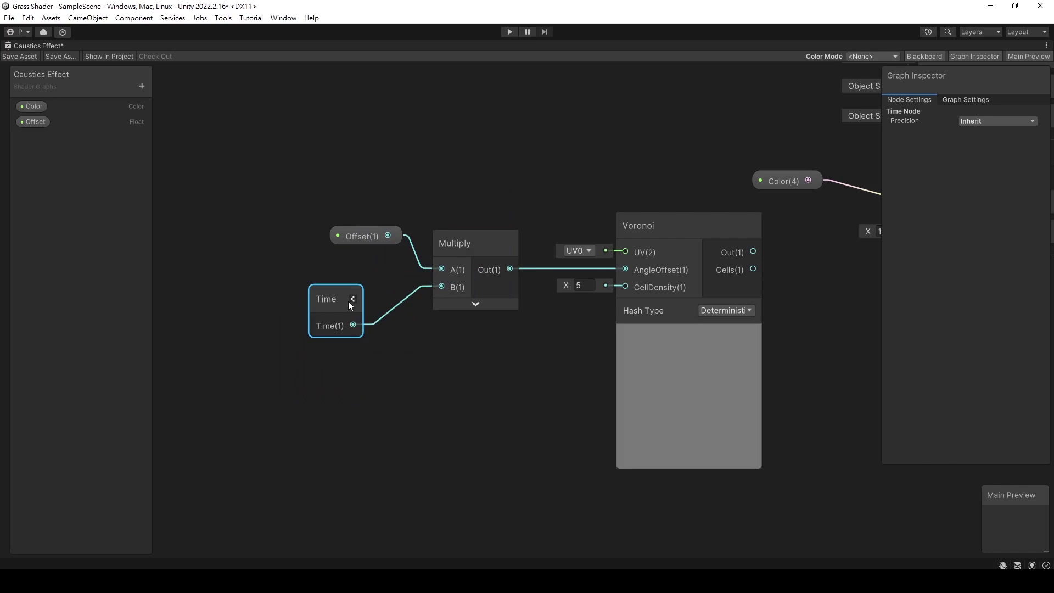
left_click_drag(320, 294, 367, 286)
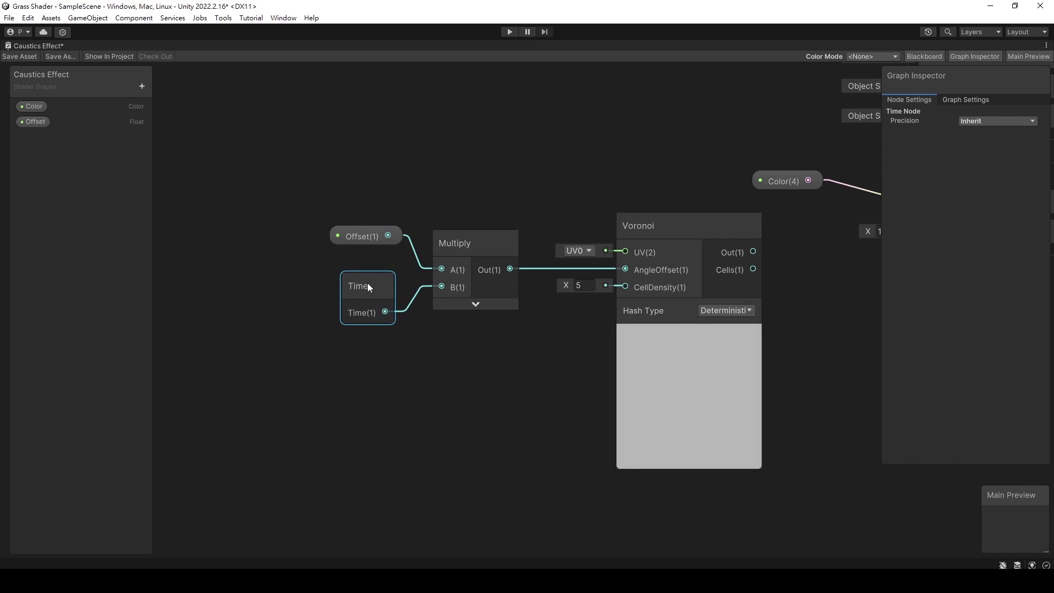
Step: Add a Float property named Density with a default of 5 and connect it to the Voronoi CellDensity input
left_click(142, 86)
left_click(170, 111)
type("D")
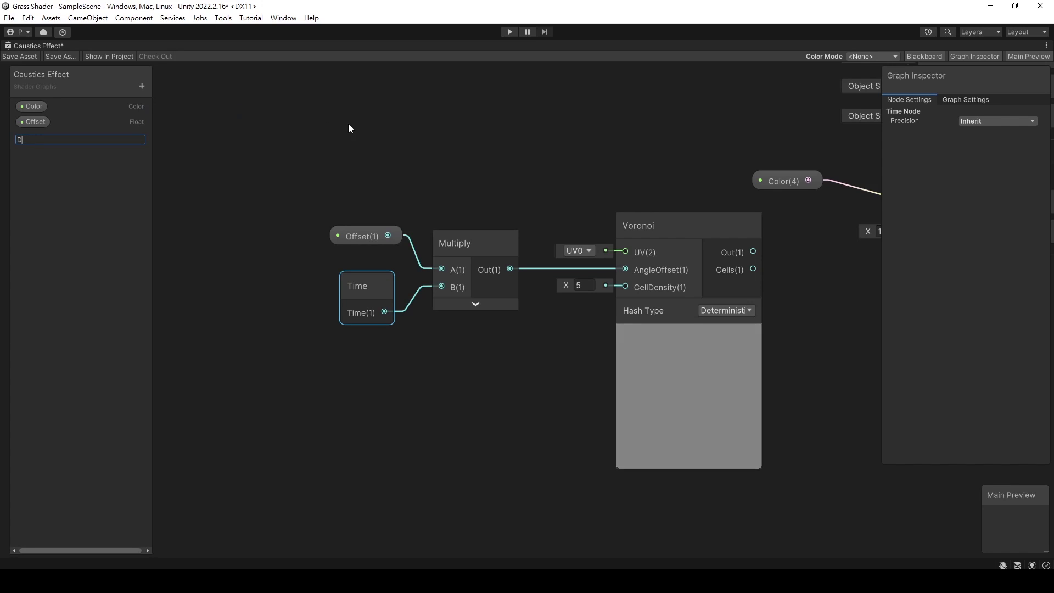
type("ensity")
key("Return")
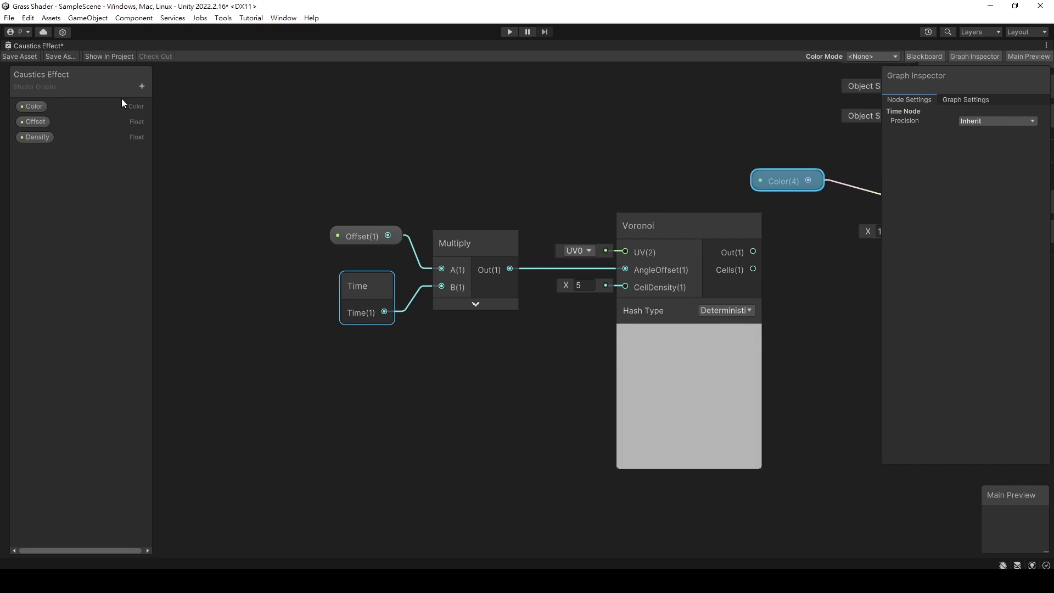
left_click_drag(37, 137, 631, 290)
left_click(973, 158)
type("5")
left_click(594, 176)
Step: Create a Position node with its preview collapsed and place it above the Offset node
middle_click_drag(594, 176, 513, 226)
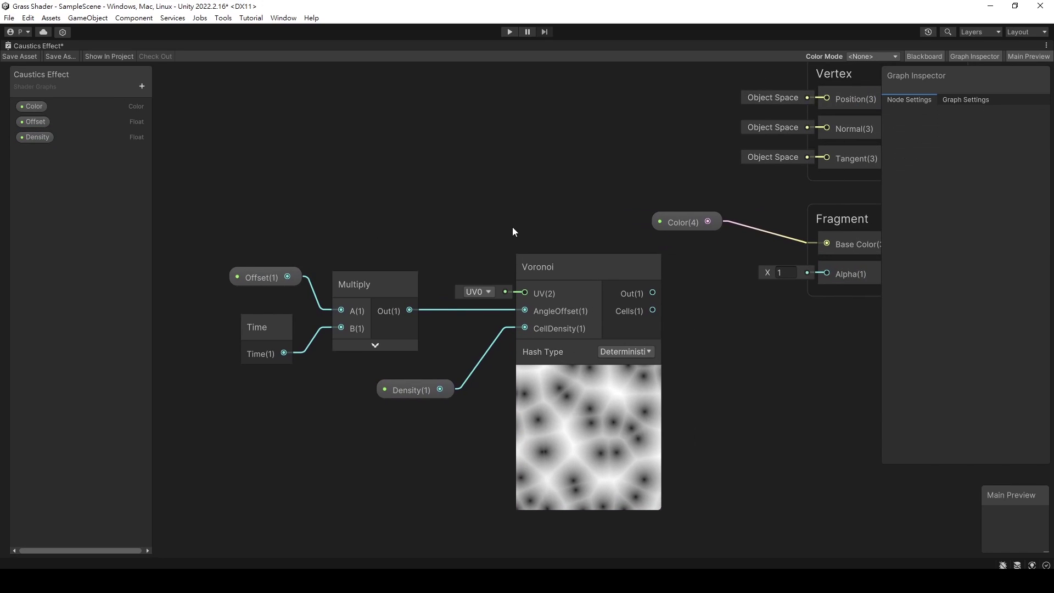
right_click(348, 157)
left_click(348, 157)
type("pos")
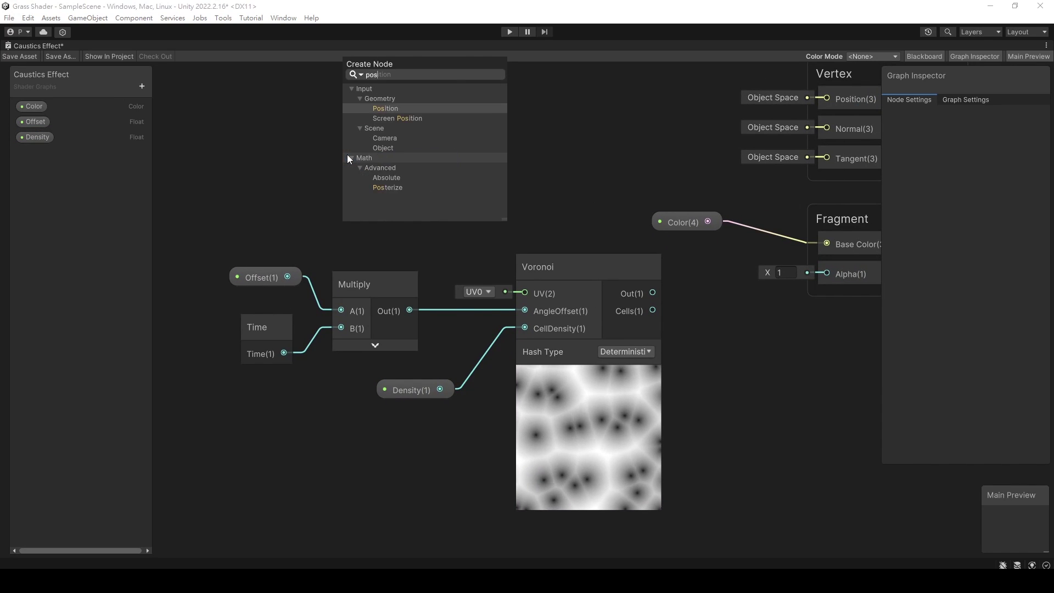
key("Return")
left_click(413, 249)
left_click_drag(394, 185, 181, 147)
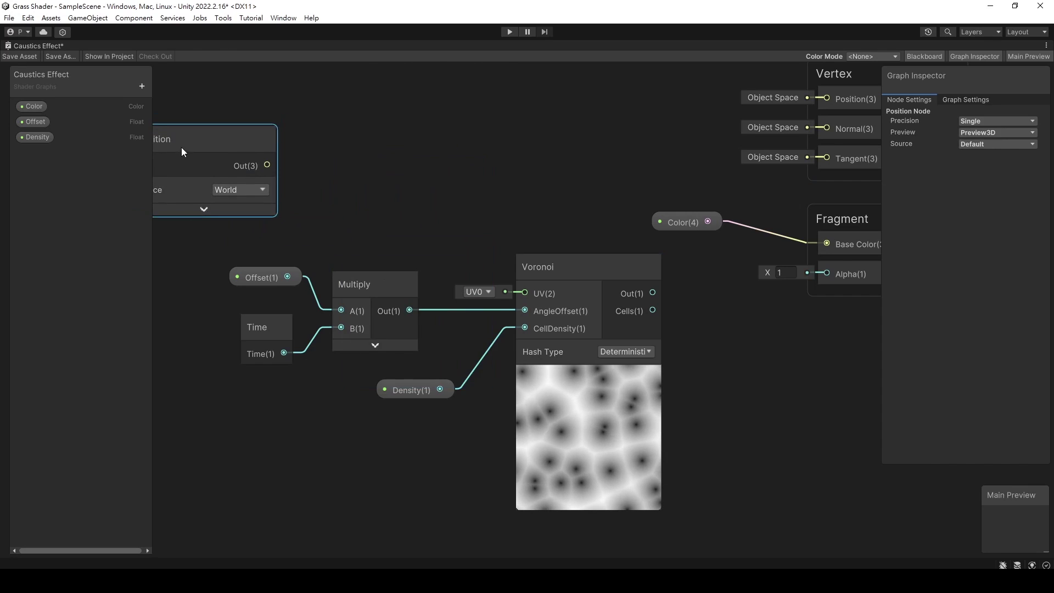
Step: Create a Split node fed by the Position node's output
middle_click_drag(312, 181, 391, 217)
left_click_drag(344, 200, 385, 196)
type("split")
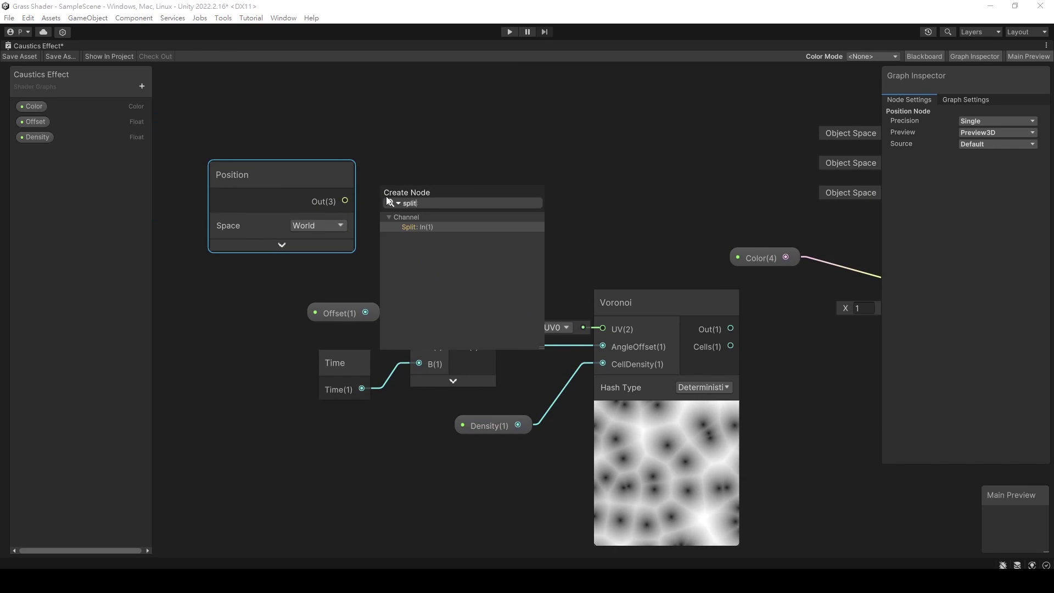
key("Return")
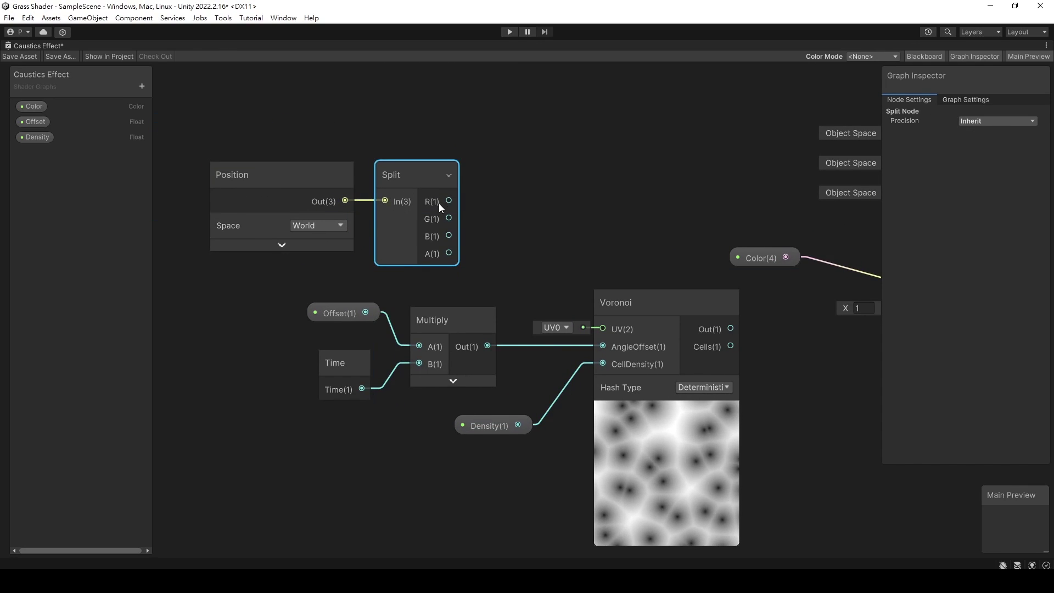
Step: Combine the Split R and B channels in a Vector 2 node and connect it to the Voronoi UV input
left_click_drag(439, 203, 448, 235)
type("vec")
left_click(536, 265)
left_click_drag(549, 217, 603, 329)
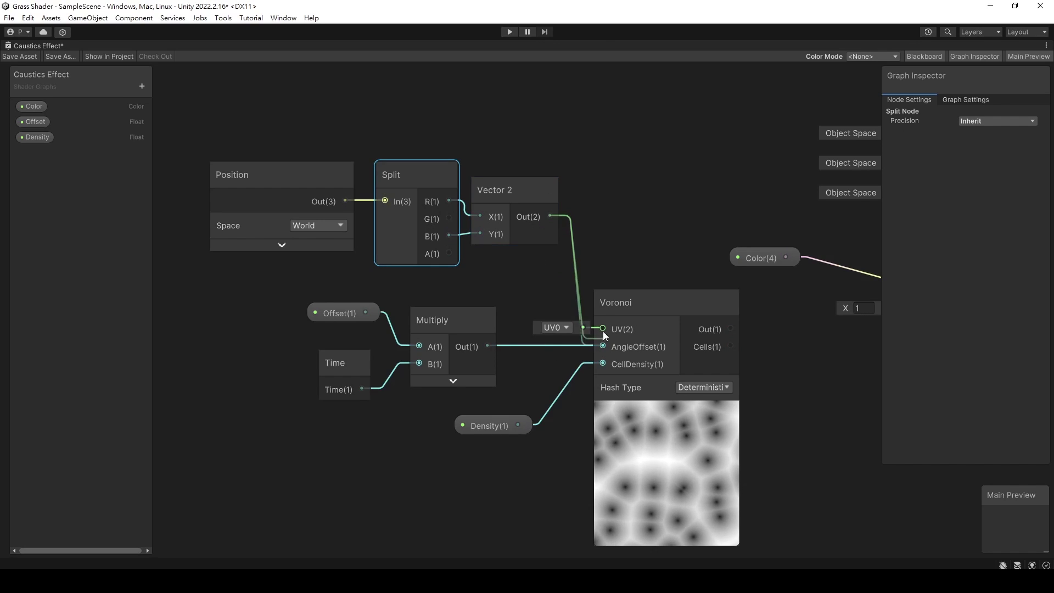
Step: Tidy the Position, Split and Vector 2 nodes, and move the whole Voronoi network farther from the Fragment block
left_click_drag(302, 114, 515, 209)
left_click(480, 206)
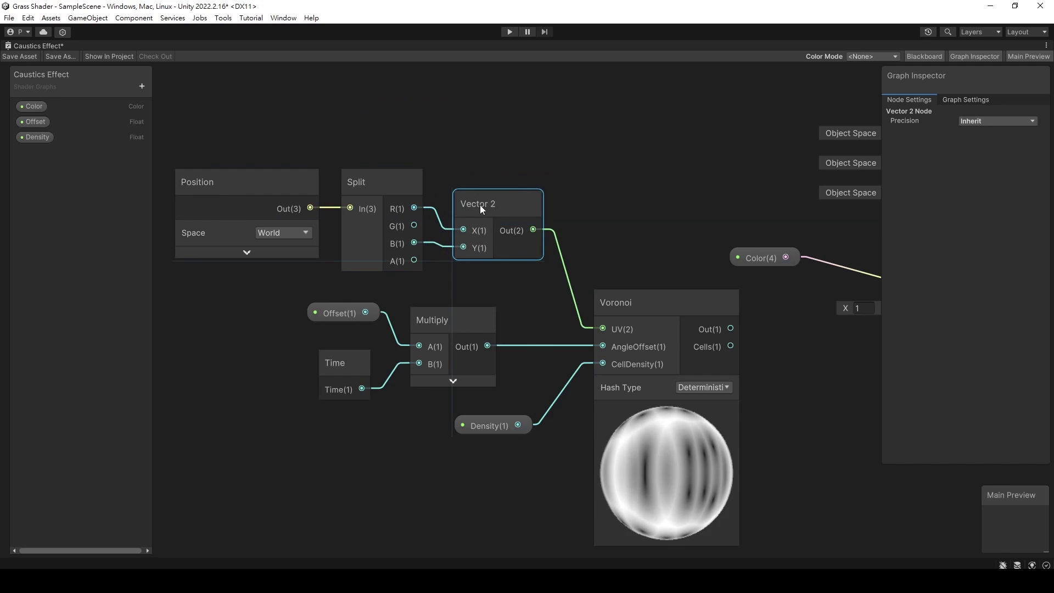
left_click(564, 160)
middle_click_drag(614, 230, 535, 207)
scroll(543, 225, "down", 1)
scroll(535, 226, "up", 1)
left_click_drag(208, 112, 573, 413)
left_click_drag(572, 297, 396, 287)
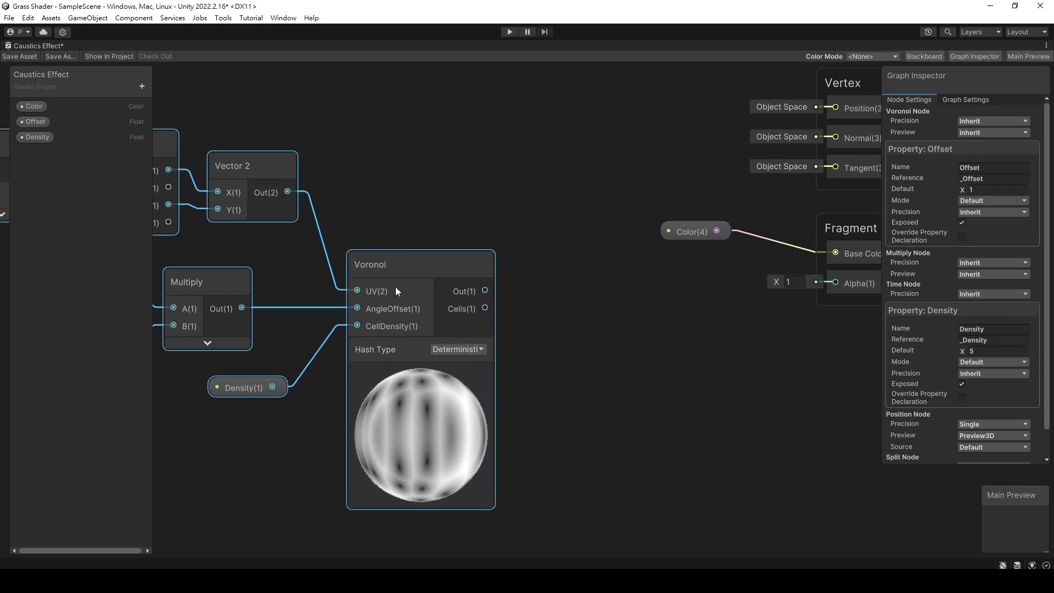
left_click(492, 276)
Step: Create a Power node with the Voronoi Out connected to its input A
left_click_drag(538, 295, 541, 294)
type("power")
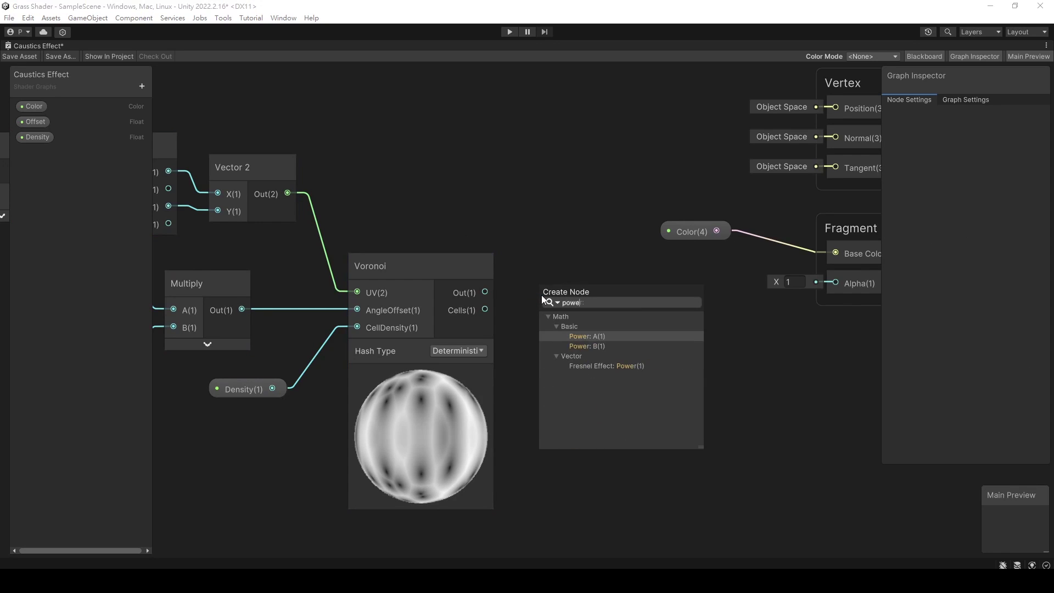
key("Return")
Step: Add a Float property named Power with a default of 2 and connect it to input B of the Power node
left_click(219, 162)
left_click(142, 86)
left_click(165, 107)
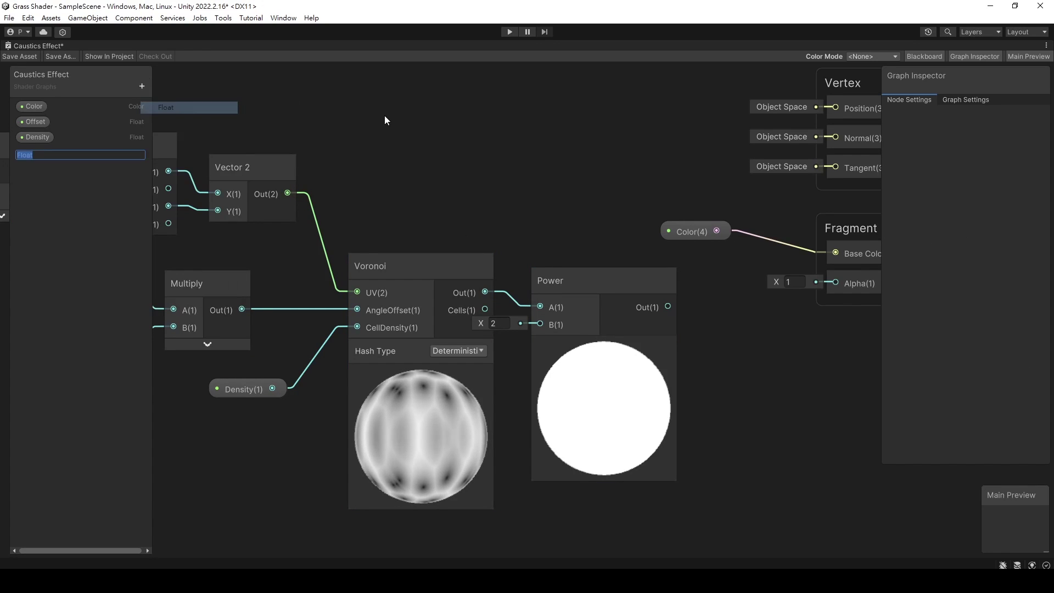
key("Return")
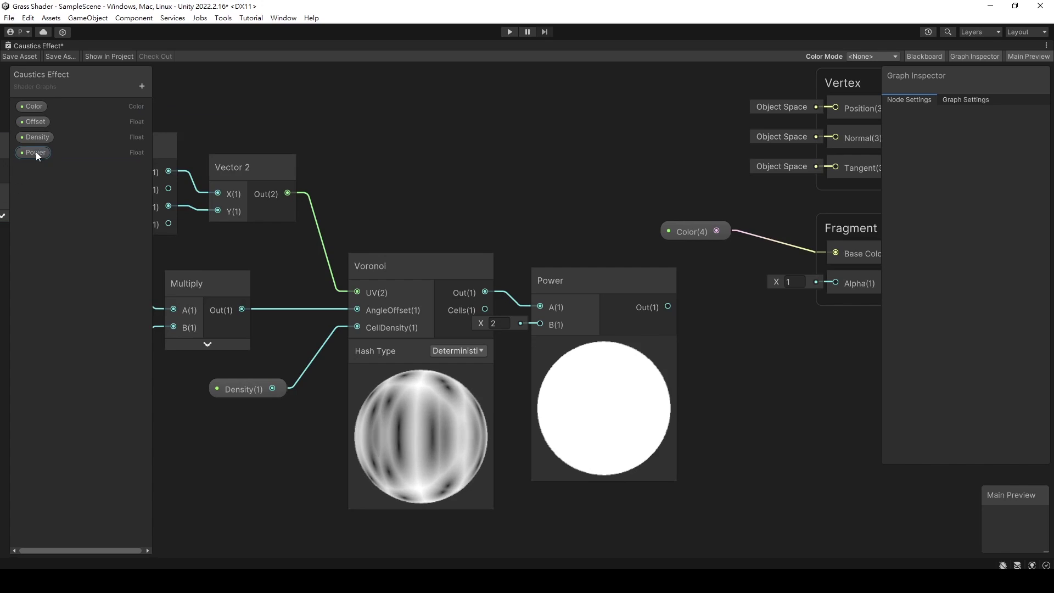
left_click_drag(35, 153, 418, 227)
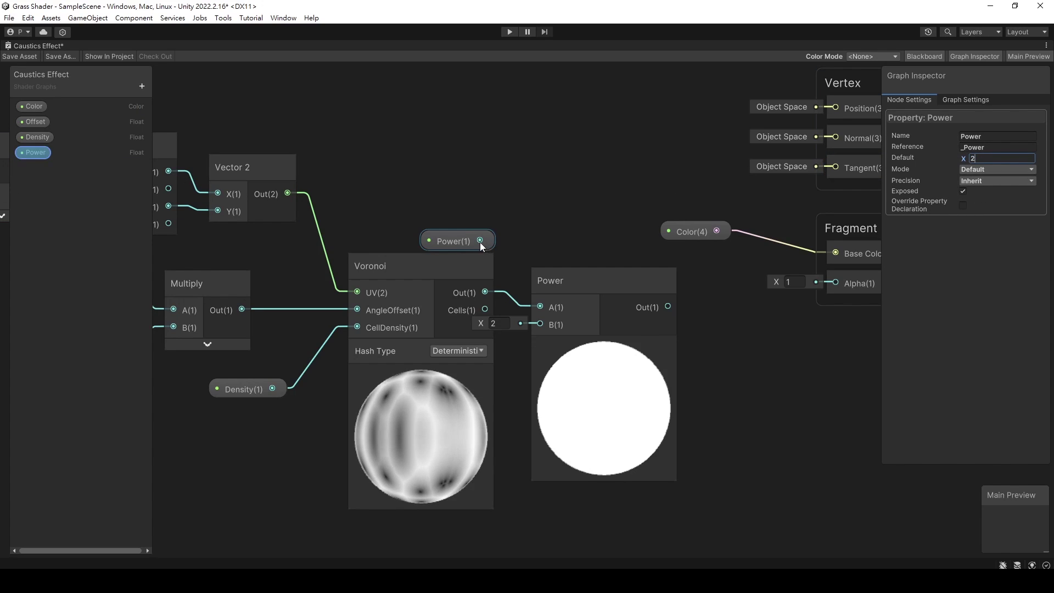
left_click_drag(541, 330, 540, 324)
left_click_drag(463, 238, 462, 229)
Step: Pass the Power node's output through a new Saturate node and connect that to the fragment Alpha
middle_click_drag(744, 351, 728, 350)
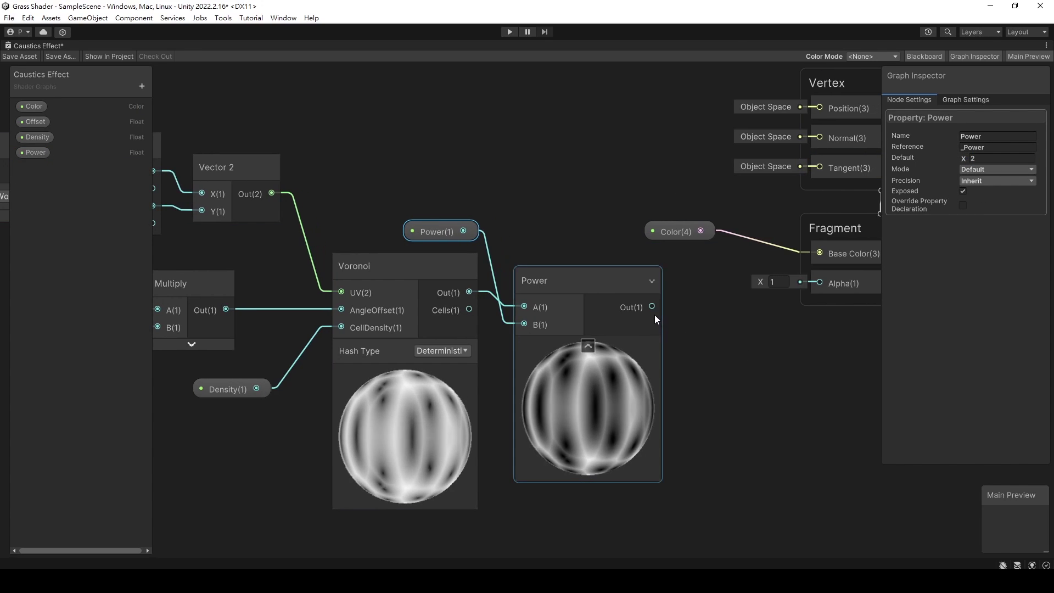
left_click_drag(652, 307, 686, 306)
type("sat")
left_click(745, 370)
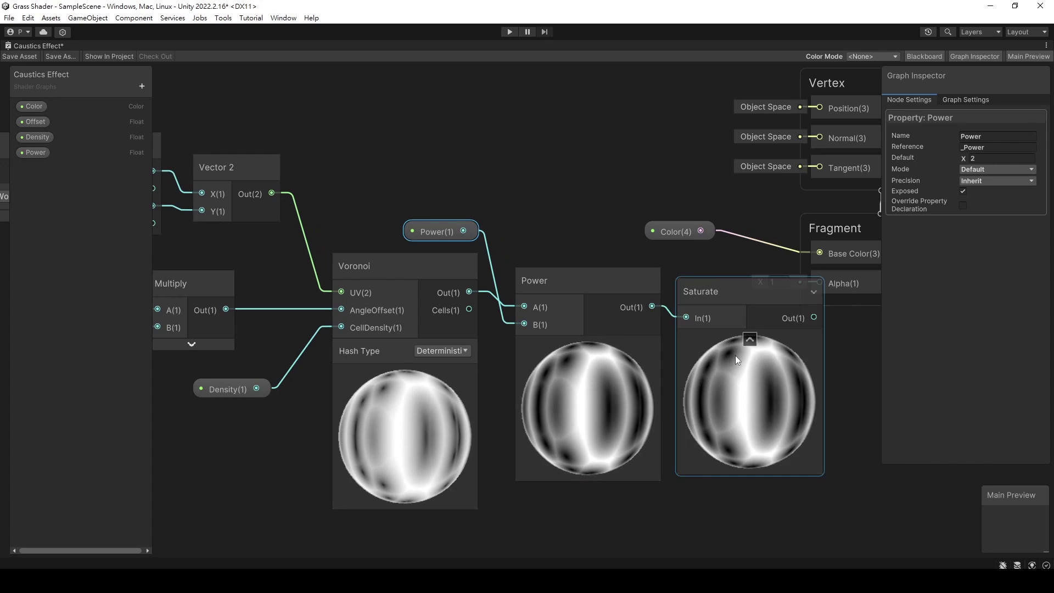
left_click_drag(756, 318, 819, 283)
Step: Shift the nodes from Position through Power slightly so the Power output lines up with the Saturate input
scroll(643, 329, "down", 2)
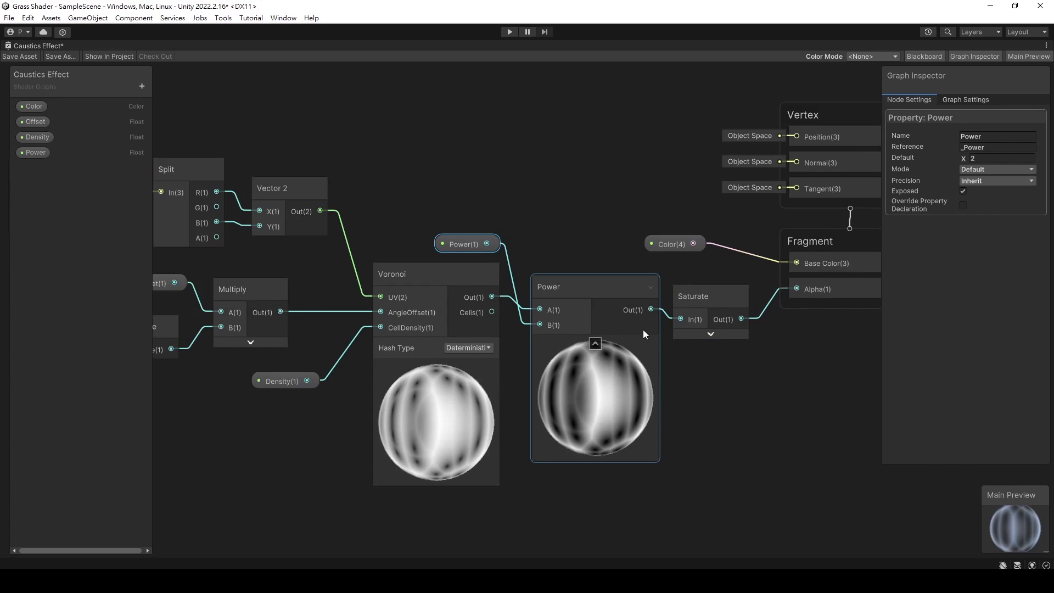
left_click(590, 254)
middle_click_drag(579, 244, 663, 224)
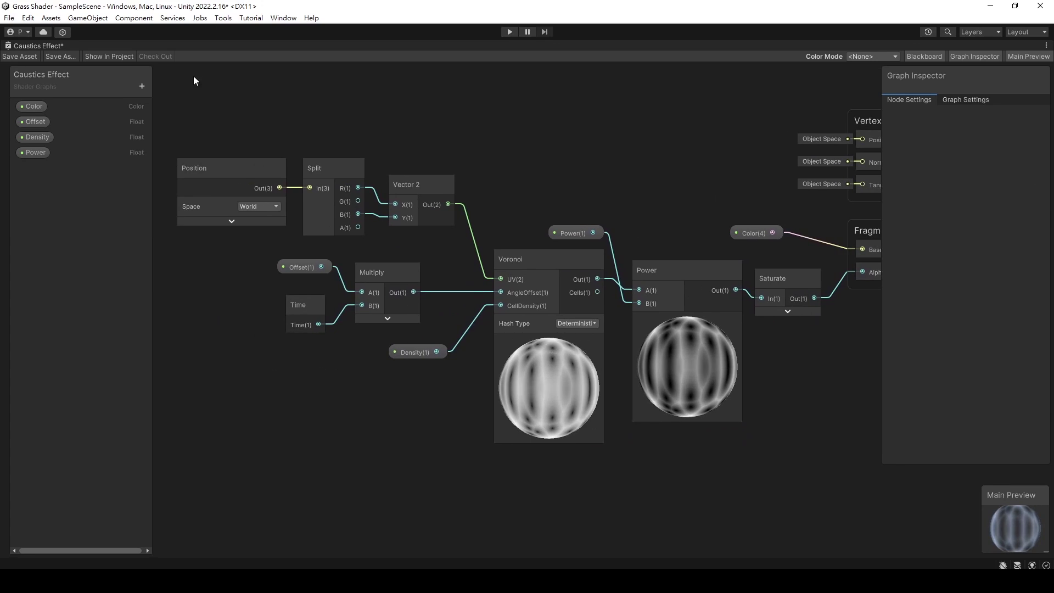
left_click_drag(192, 76, 676, 400)
left_click_drag(665, 287, 658, 296)
left_click(653, 207)
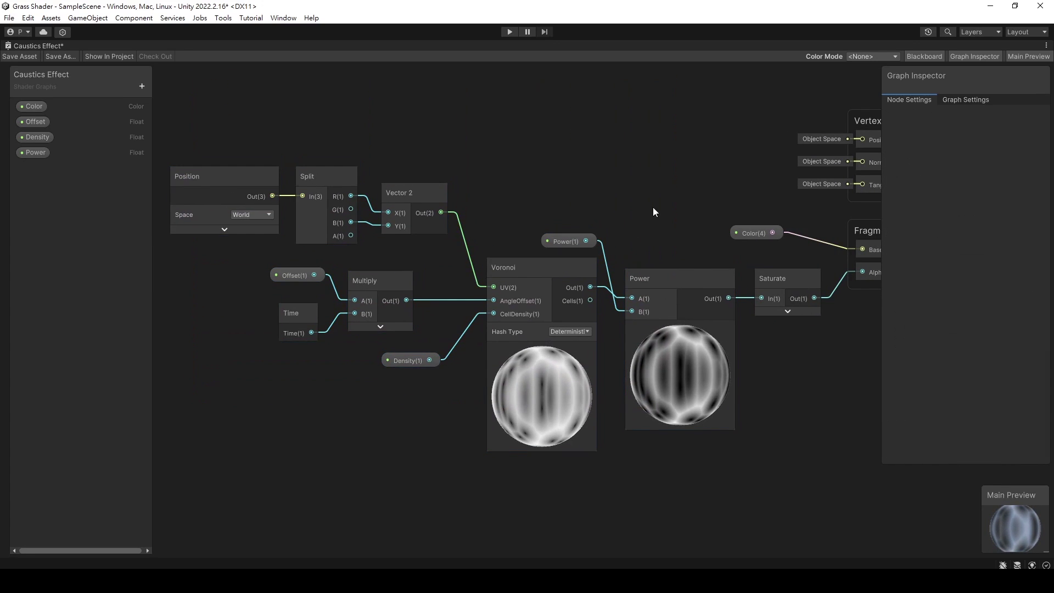
Step: Save the Caustics Effect graph and return to the Scene view in the normal editor layout
middle_click_drag(681, 231, 608, 240)
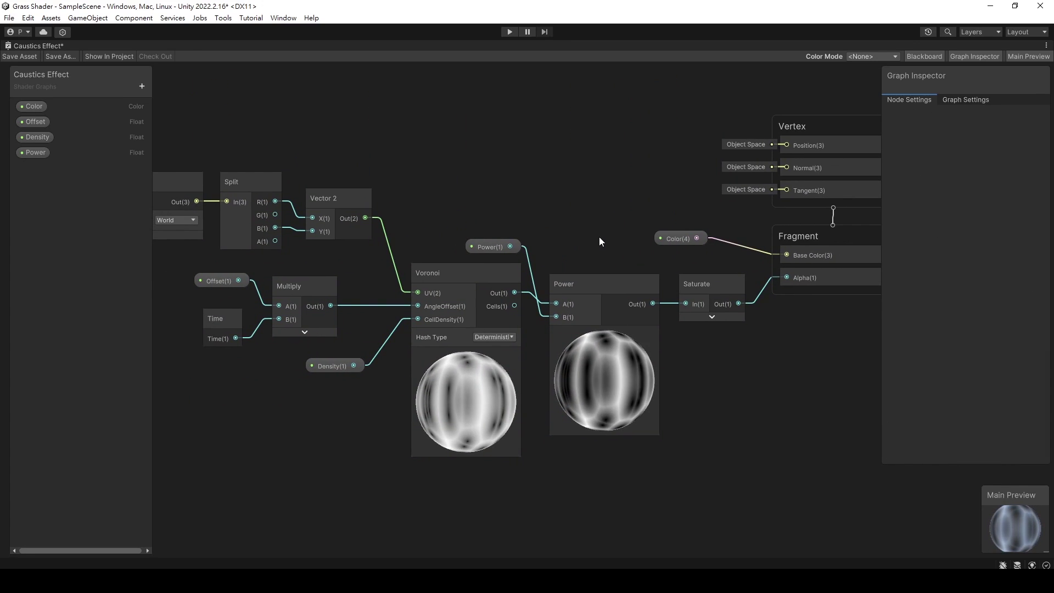
right_click(35, 43)
left_click(70, 48)
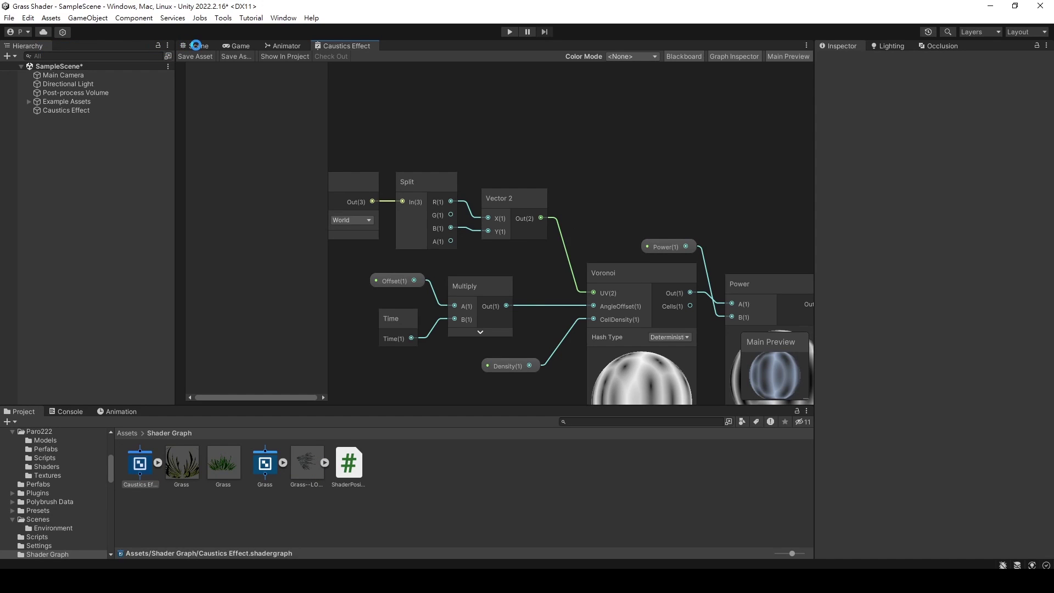
left_click(196, 45)
Step: Create a material named Caustics Effect from the Caustics Effect shader graph asset
right_click(133, 466)
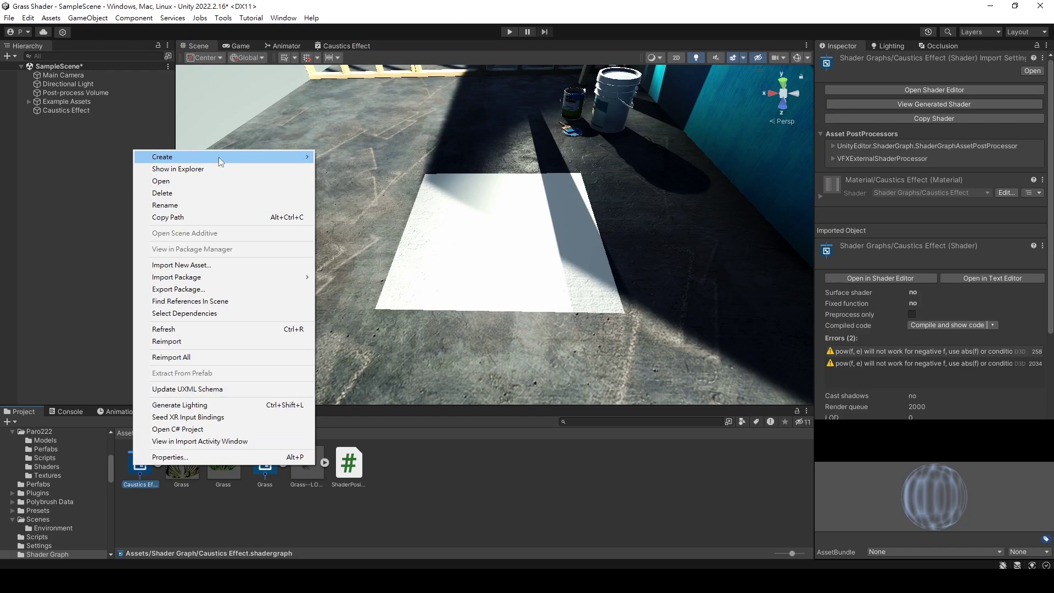
mouse_move(220, 159)
left_click(351, 352)
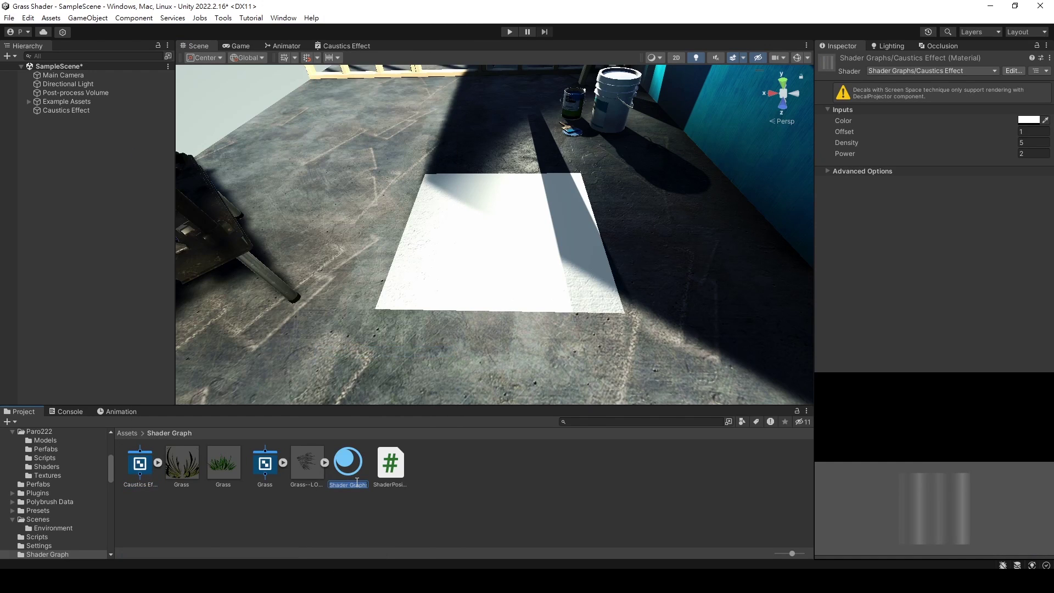
key("Return")
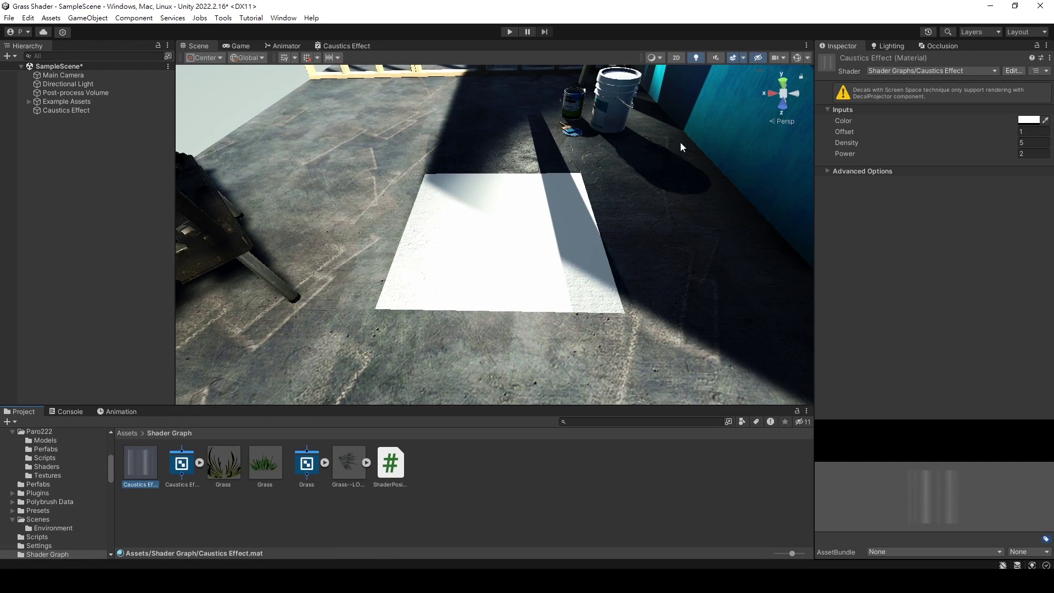
Step: Assign the Caustics Effect material to the Caustics Effect object's URP Decal Projector and view the decal up close
left_click(74, 113)
left_click_drag(144, 464, 953, 245)
right_click_drag(577, 211, 564, 202)
scroll(564, 201, "up", 2)
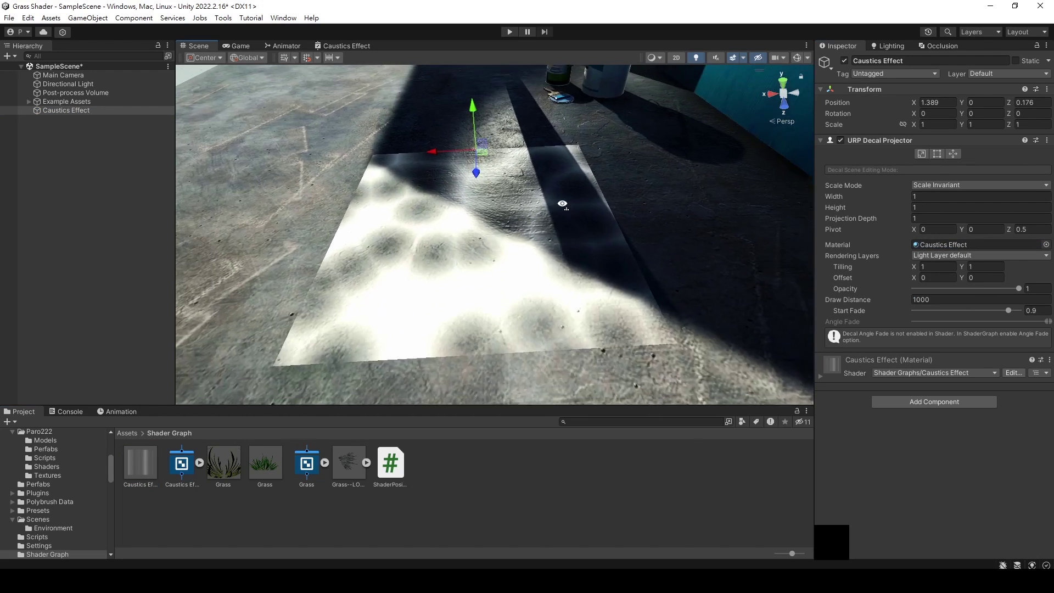
Step: Set the Caustics Effect material's Power to 4 and Offset to 4
left_click(140, 464)
left_click_drag(882, 159, 955, 143)
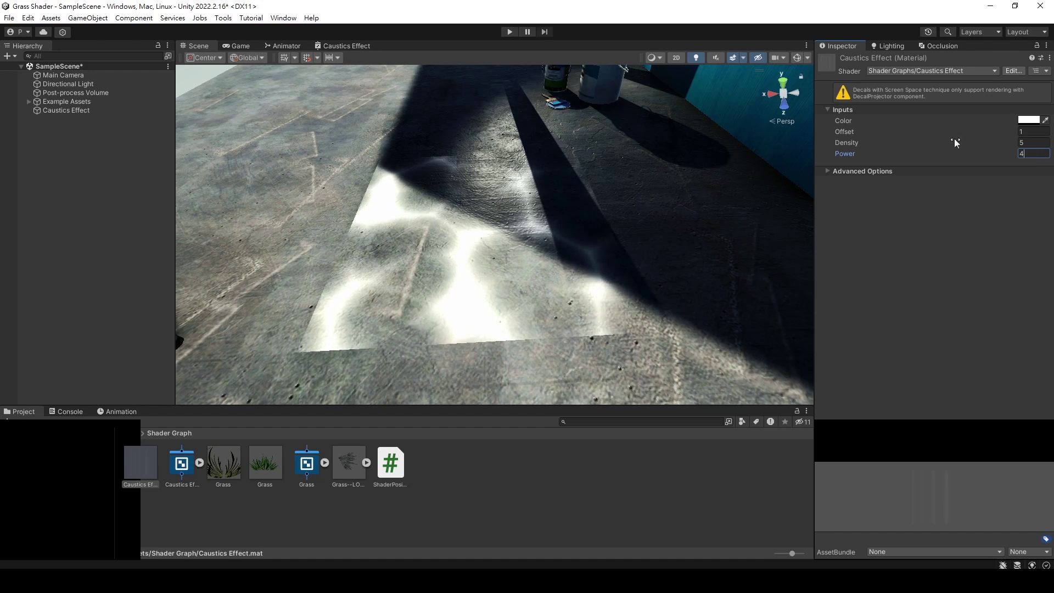
left_click(1029, 132)
type("2")
key("BackSpace")
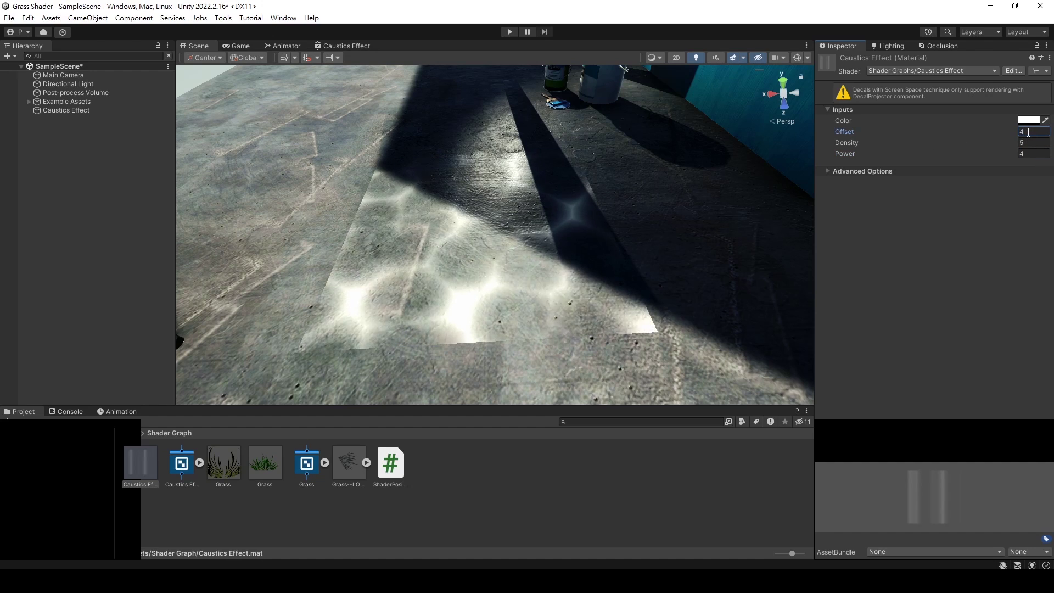
type("4")
Step: Set the Caustics Effect material's Density to 4
key("s")
right_click_drag(515, 165, 409, 298)
key("d")
left_click(1033, 143)
type("4")
Step: Maximize the Caustics Effect graph and move the nodes up to Power away from Saturate to open a gap between them
right_click(347, 45)
left_click(358, 52)
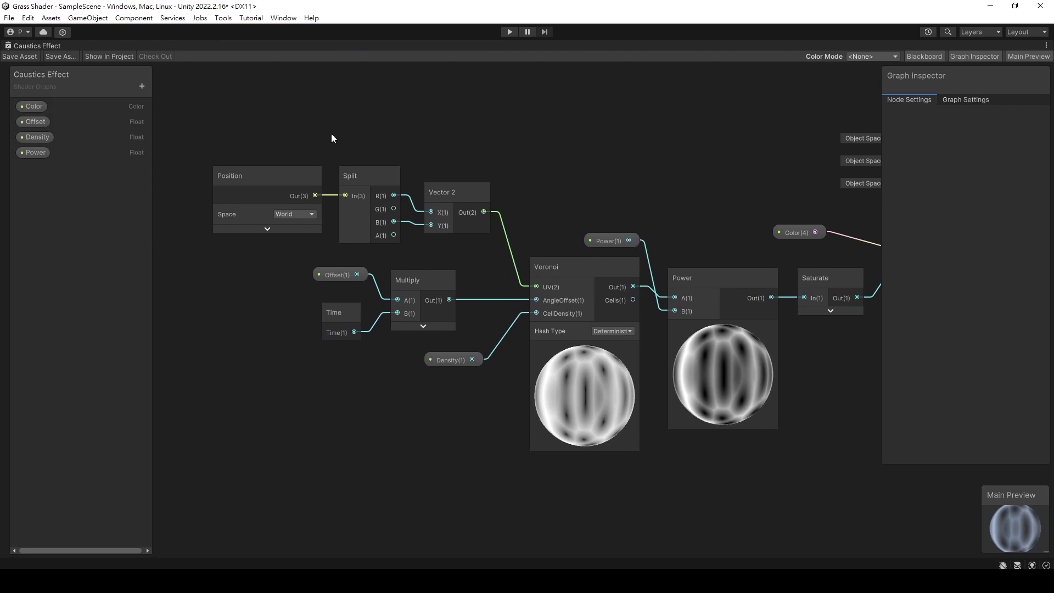
left_click_drag(287, 123, 693, 400)
left_click_drag(711, 288, 590, 288)
left_click(683, 245)
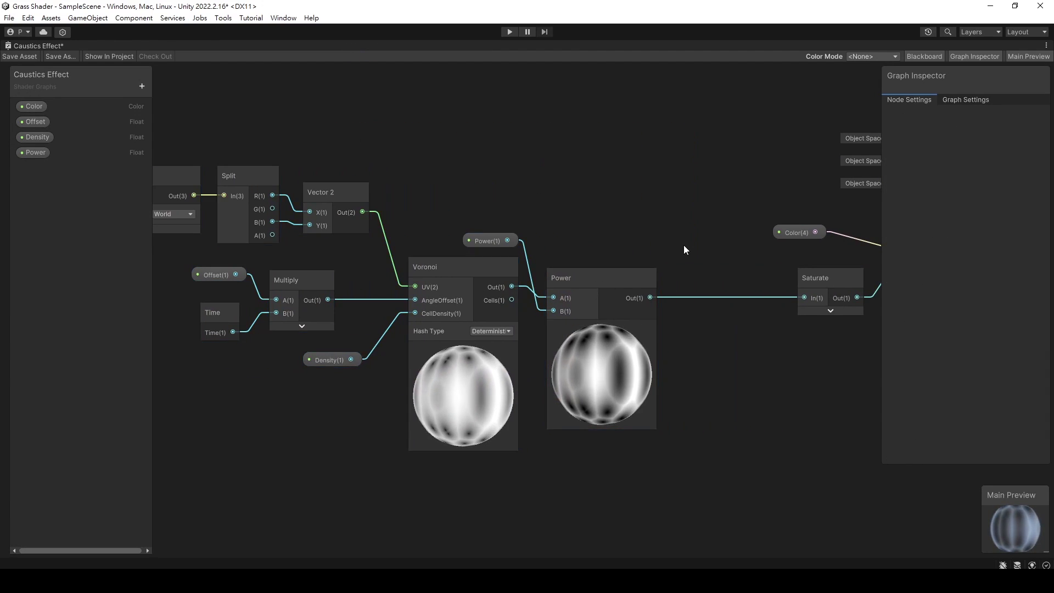
Step: Insert a Multiply node between the Power and Saturate nodes, feeding Power's output into A and Multiply's output into Saturate
scroll(583, 303, "up", 3)
key("space")
type("mult")
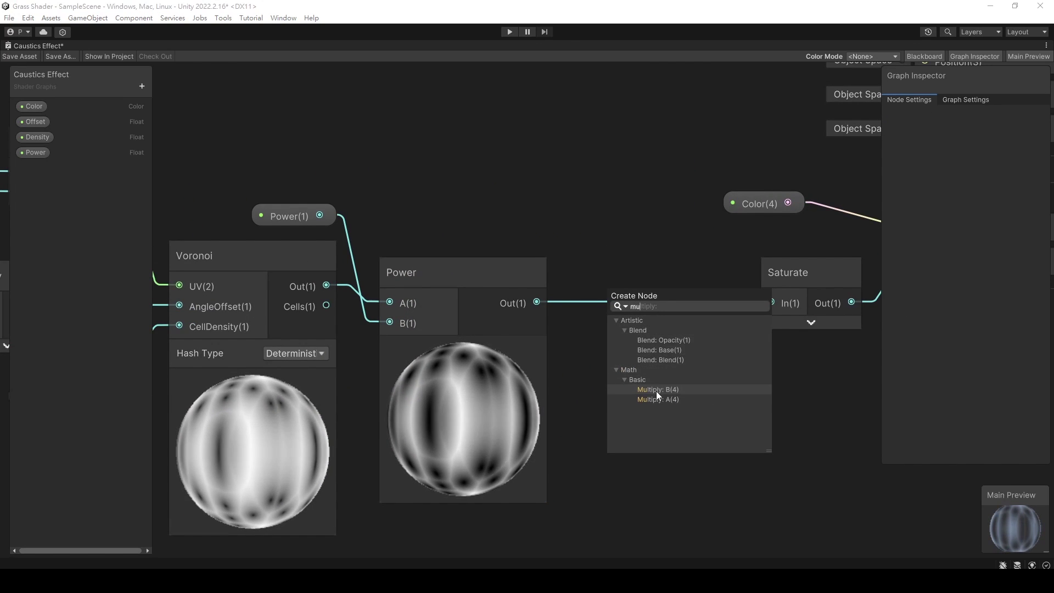
left_click(667, 397)
left_click(673, 357)
left_click_drag(687, 310, 768, 303)
left_click(657, 292)
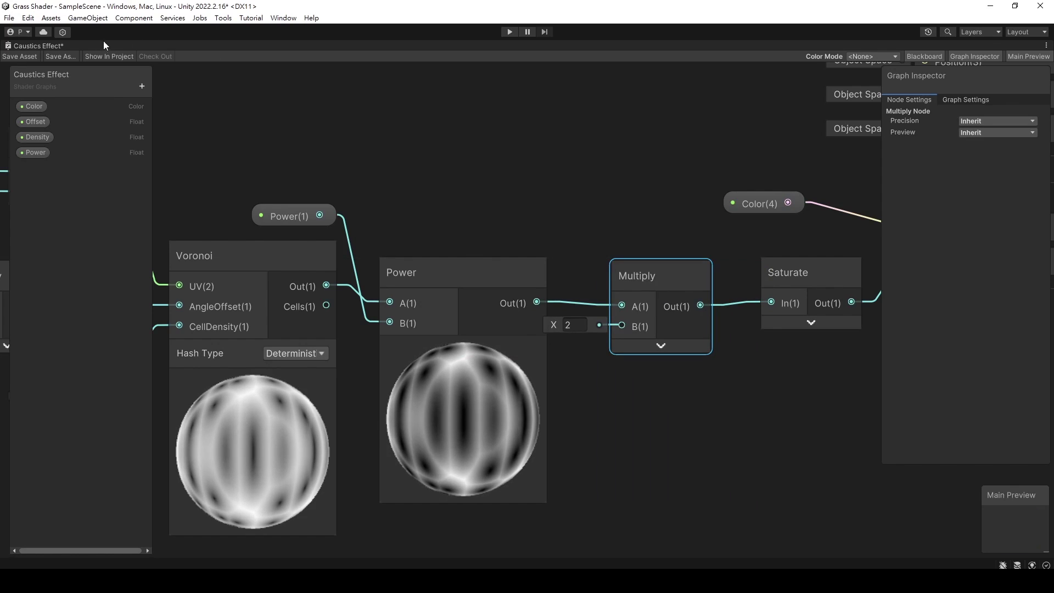
Step: Add a Float property named Alpha to the Caustics Effect graph
left_click(141, 86)
left_click(224, 103)
type("Alp")
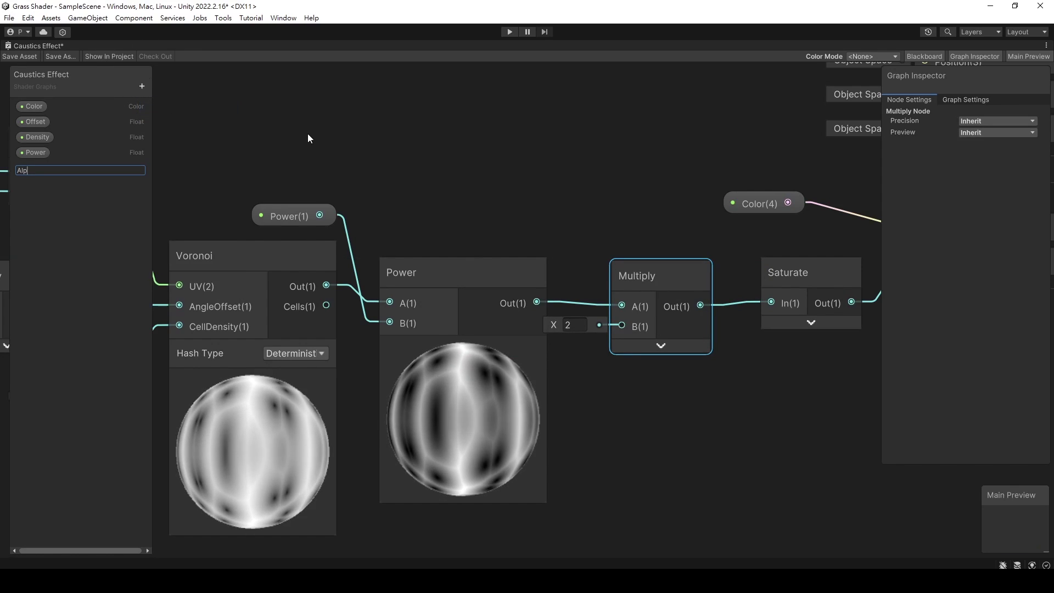
type("ha")
key("Return")
Step: Place the Alpha property in the graph as a Slider with default 1 and connect it to Multiply's B input
left_click_drag(31, 169, 468, 220)
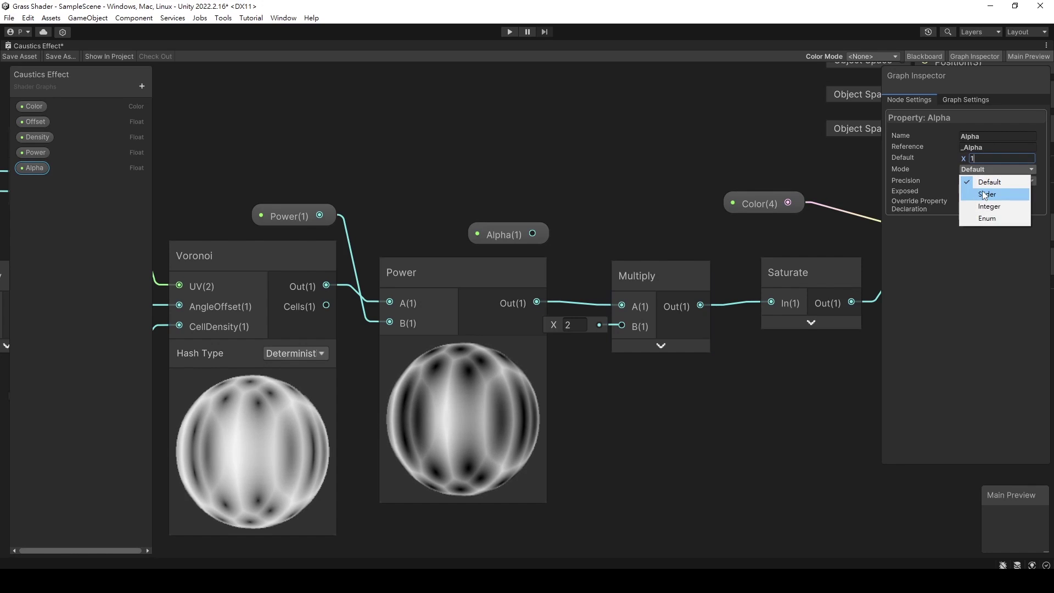
left_click(987, 195)
left_click_drag(533, 234, 622, 326)
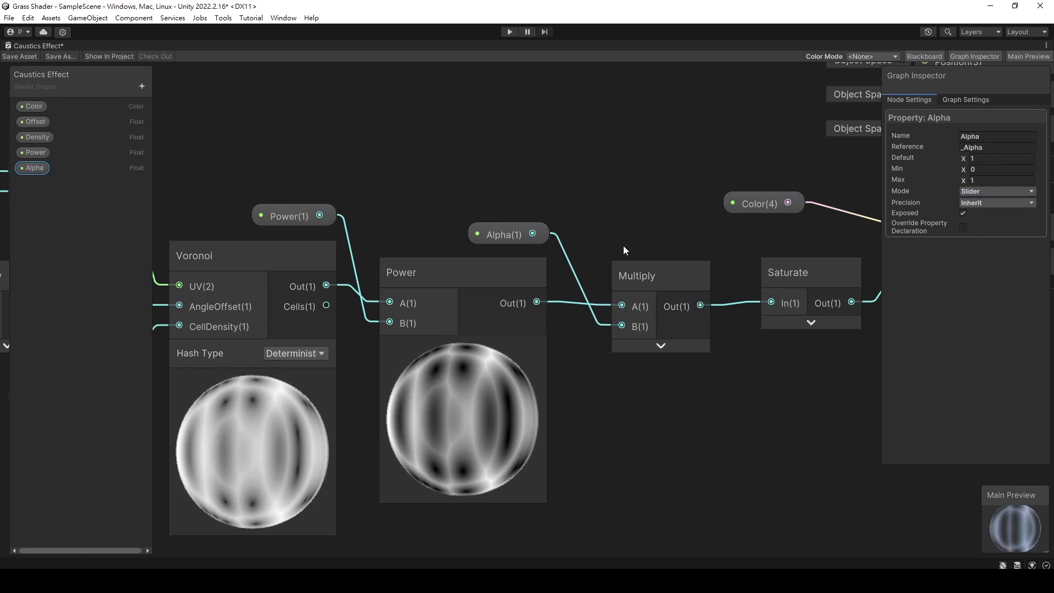
Step: Save the Caustics Effect shader graph and restore its maximized window to the normal editor layout
middle_click_drag(618, 222, 499, 213)
scroll(499, 213, "up", 1)
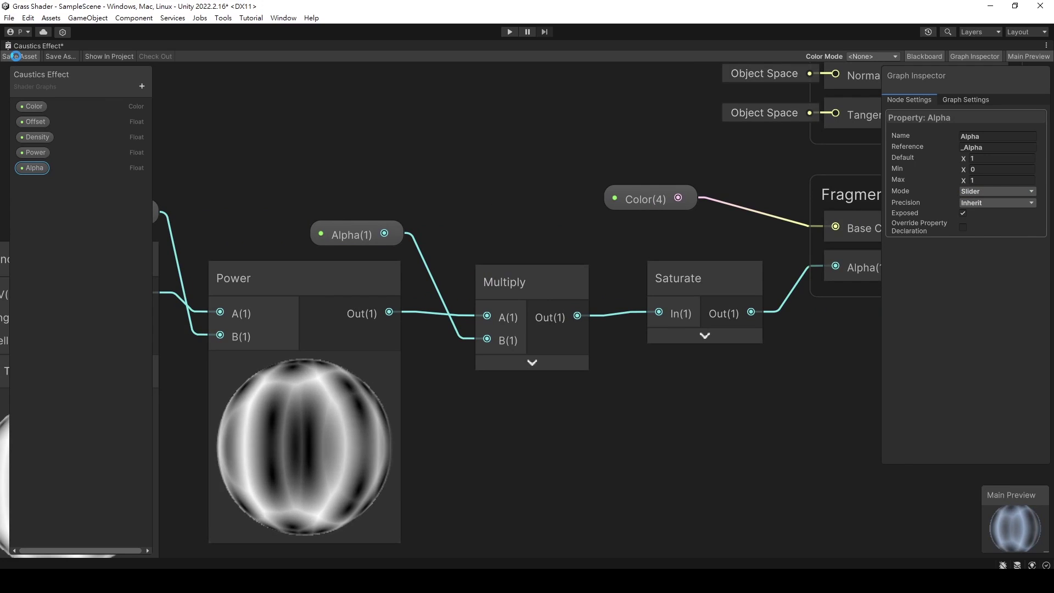
right_click(24, 46)
left_click(41, 53)
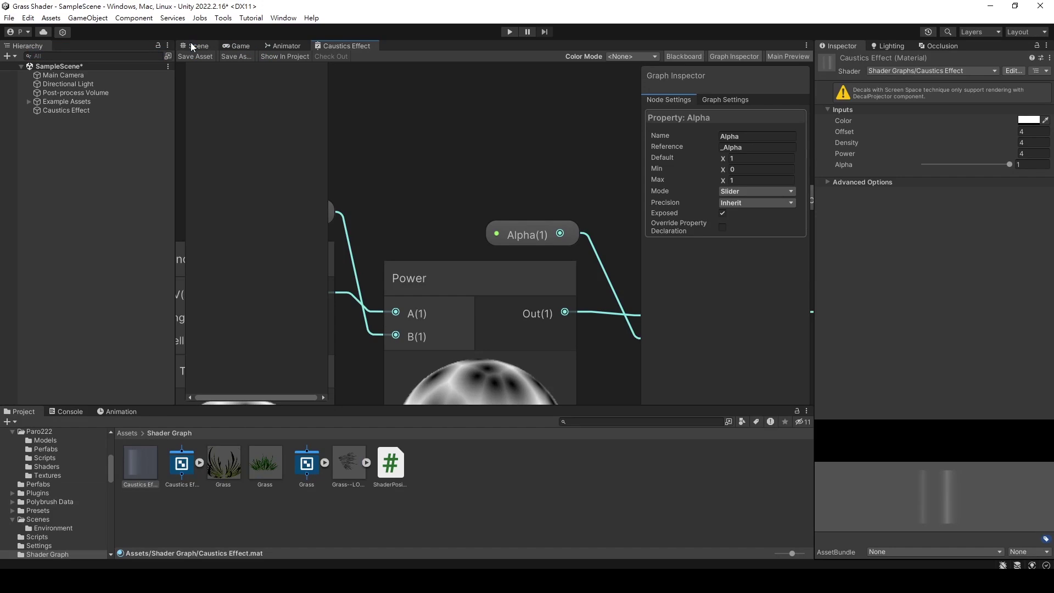
Step: Show the scene and lower the Caustics Effect material's Alpha to about 0.525
left_click(195, 46)
left_click_drag(997, 162, 958, 165)
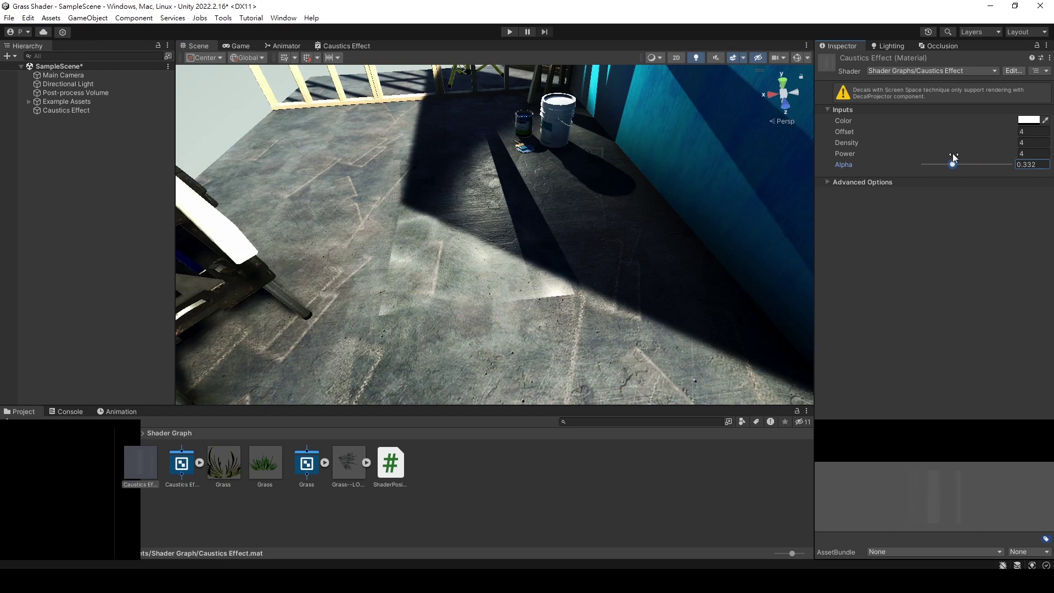
left_click_drag(472, 187, 428, 199, "alt")
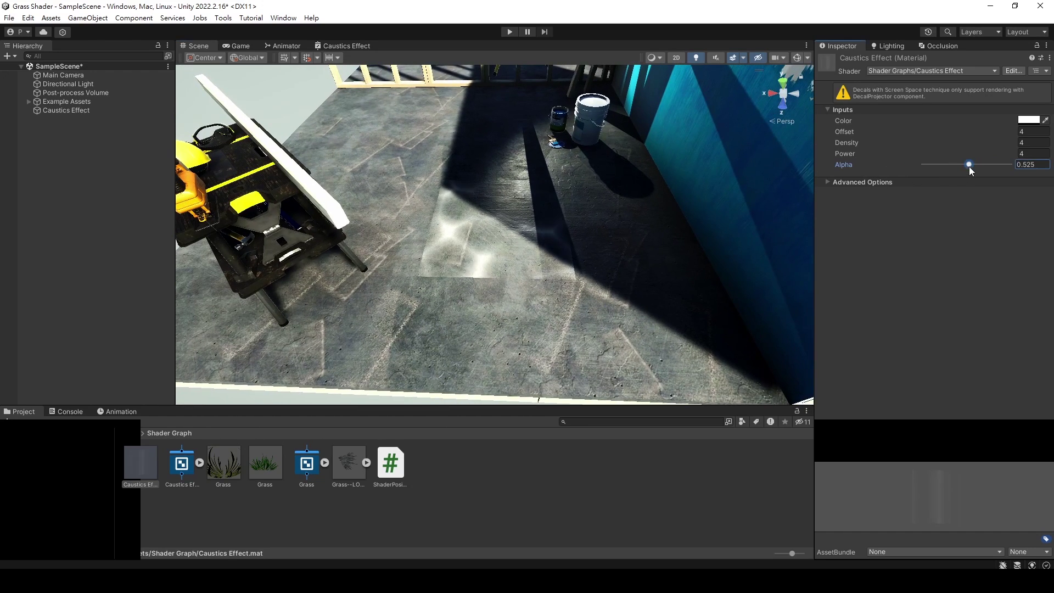
Step: Set the Caustics Effect projector's X rotation to 90 and its Y position to 0.016, using the scene gizmos to check its projection box
double_click(121, 111)
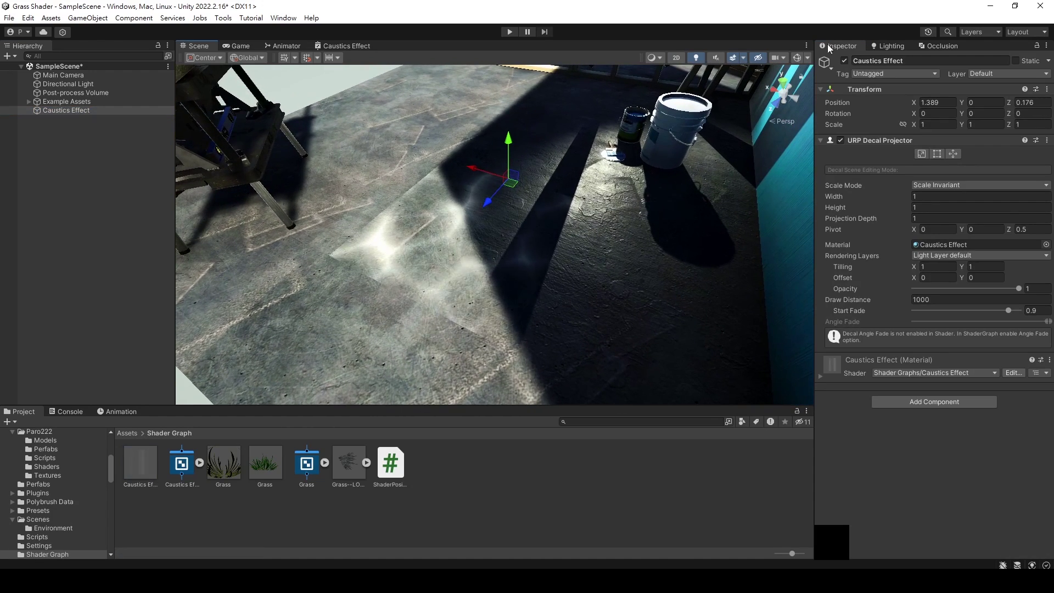
left_click(796, 58)
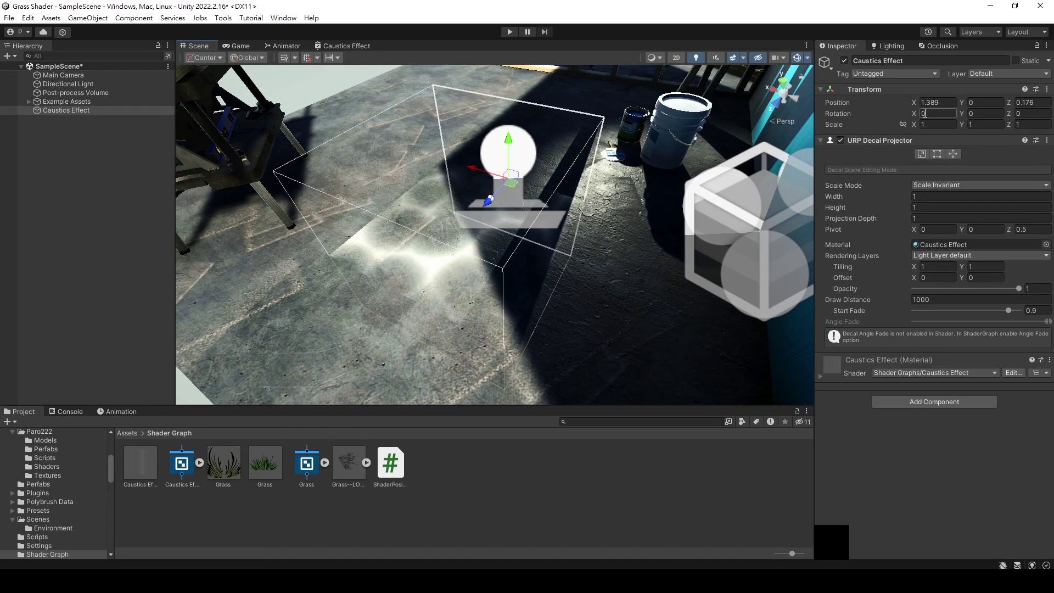
type("90")
mouse_move(521, 174)
left_mouse_down("alt")
mouse_move(625, 186)
mouse_move(527, 163)
left_mouse_up("alt")
scroll(521, 174, "down", 3)
right_click_drag(542, 167, 751, 165)
key("w")
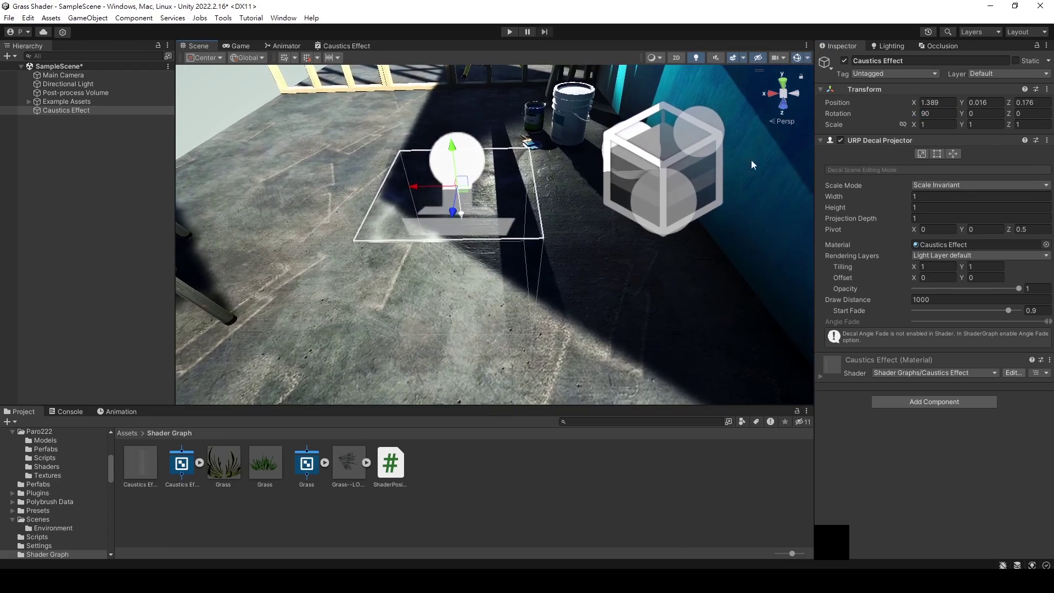
left_click(798, 57)
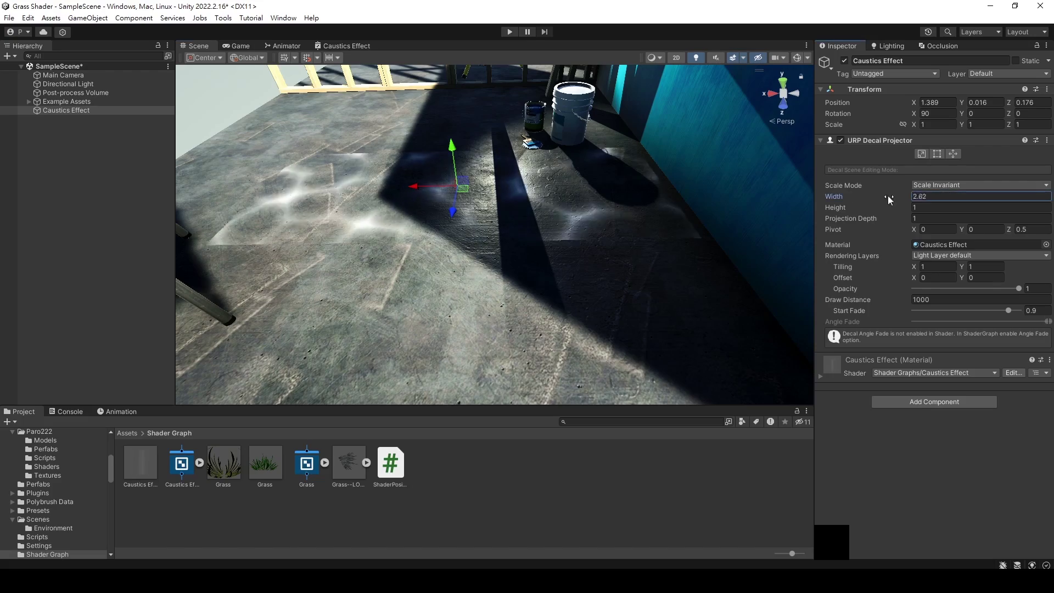
Step: Enlarge the URP Decal Projector to a width of about 3.99 and a height of about 3.04
left_click_drag(888, 198, 913, 197)
left_click_drag(847, 208, 886, 205)
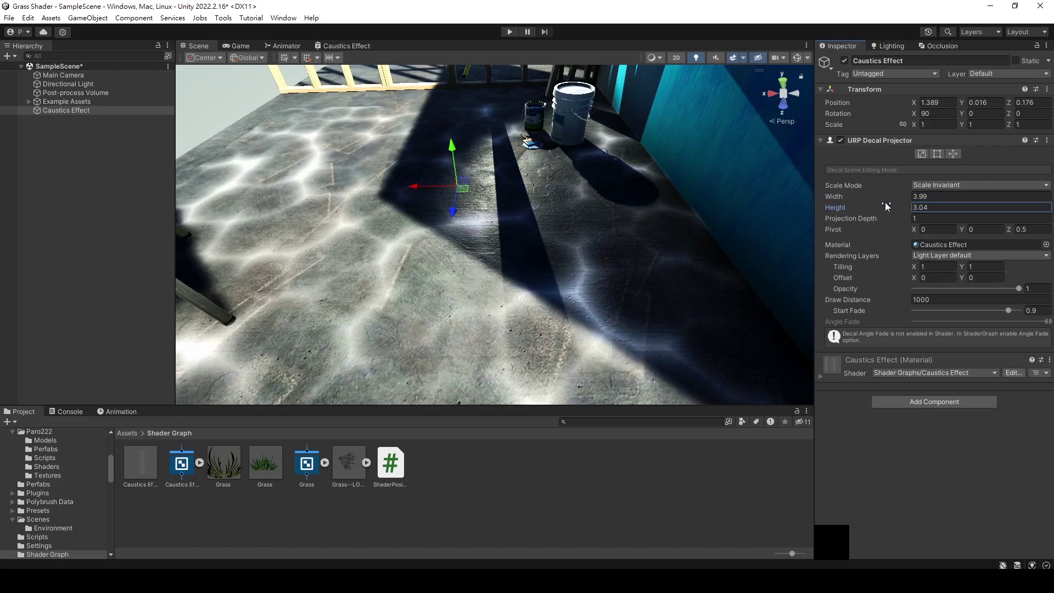
Step: Set the Caustics Effect material's Density to 2.92 and its Alpha to about 0.313
left_click(141, 462)
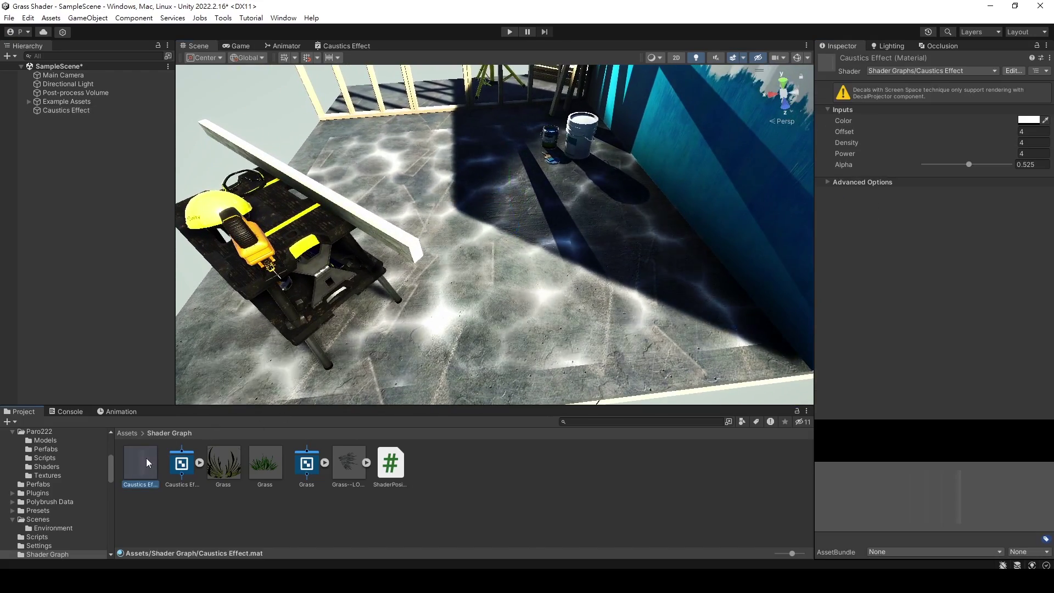
left_click_drag(857, 142, 835, 143)
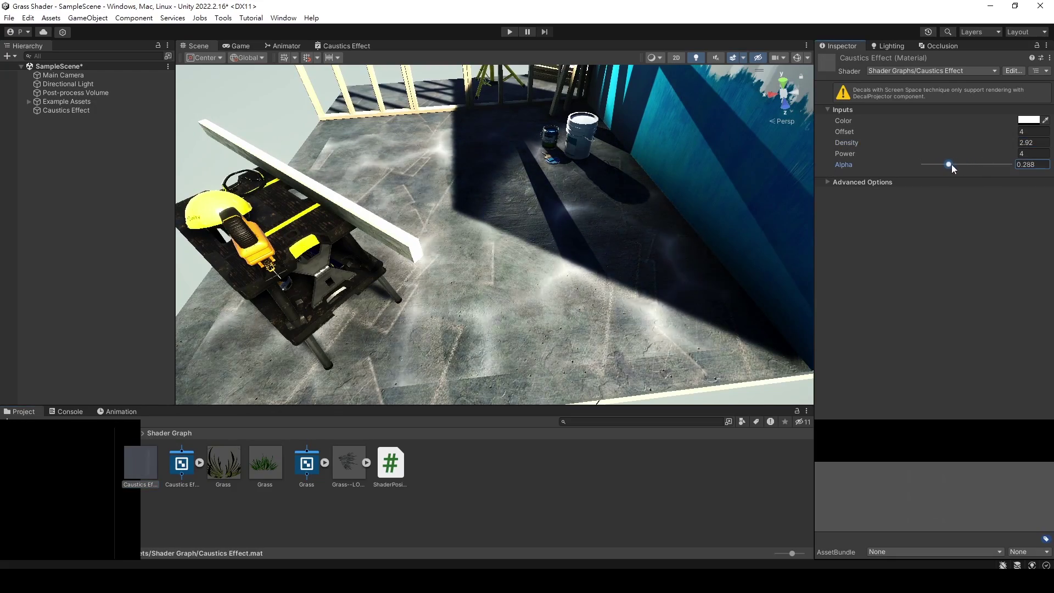
right_click_drag(550, 179, 479, 180)
key("s")
key("w")
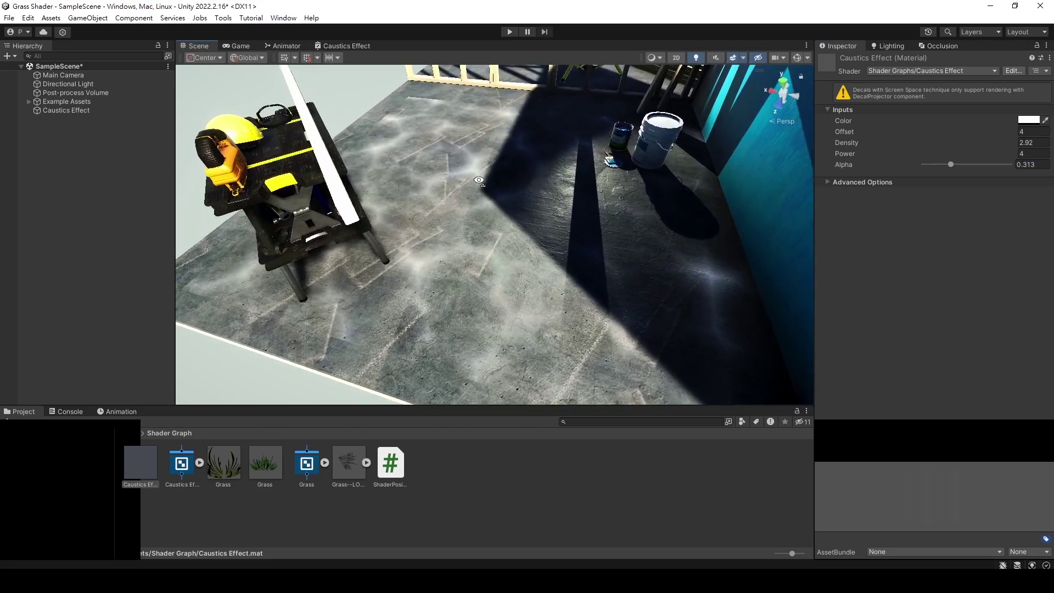
Step: Tint the Caustics Effect material's Color a pale blue, about E2E9F8, and view the decal on the floor
left_click(1043, 121)
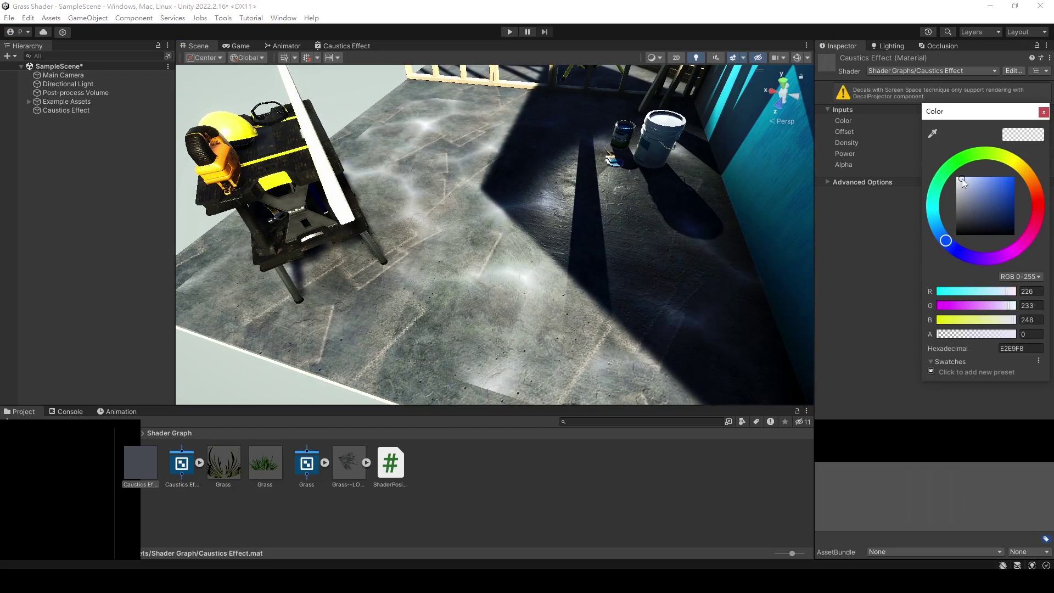
left_click(1043, 112)
right_click_drag(549, 192, 494, 192)
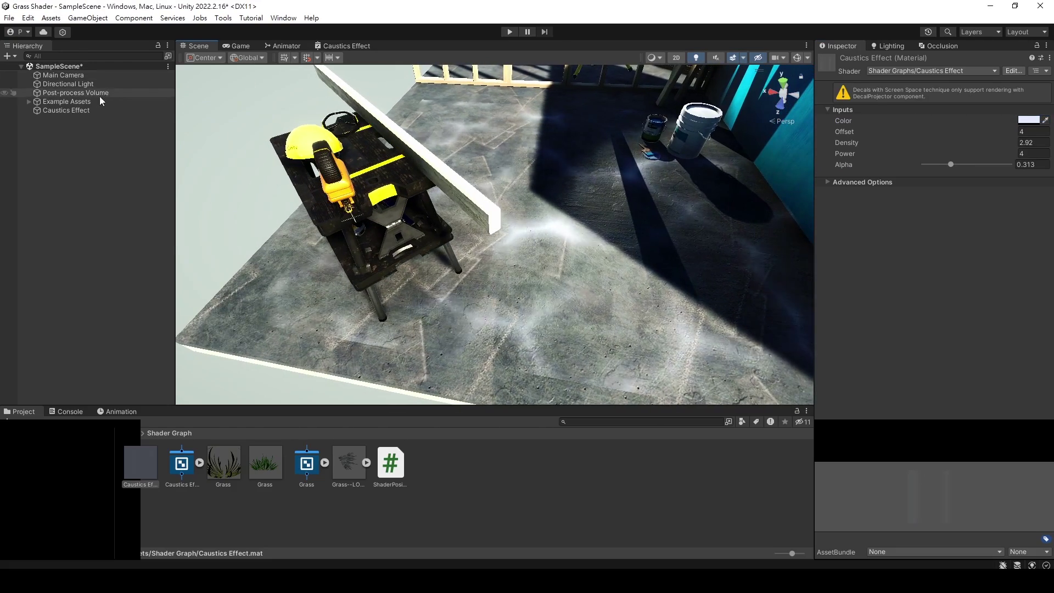
left_click(604, 170)
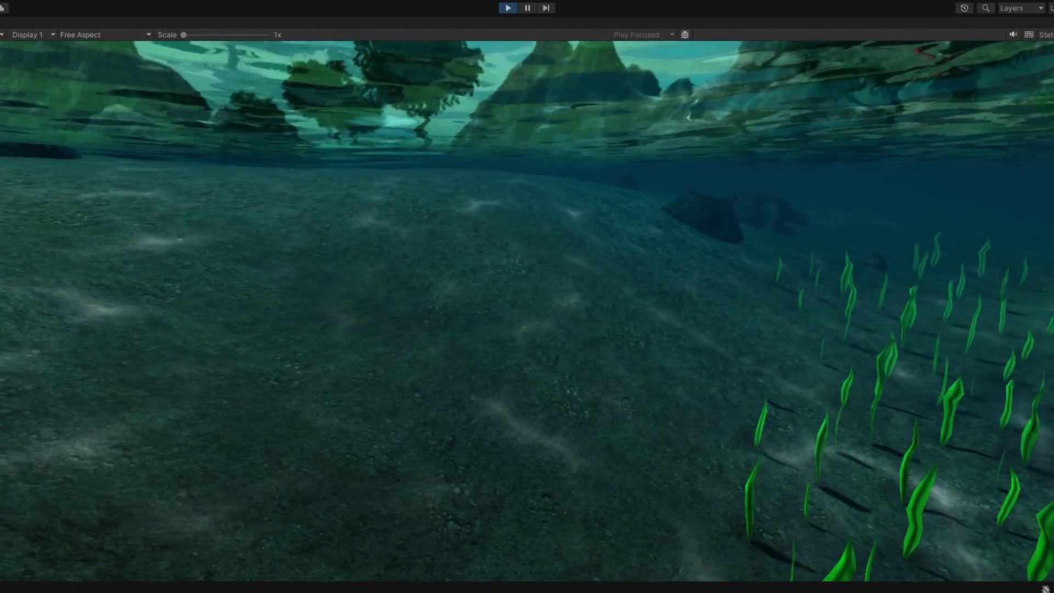